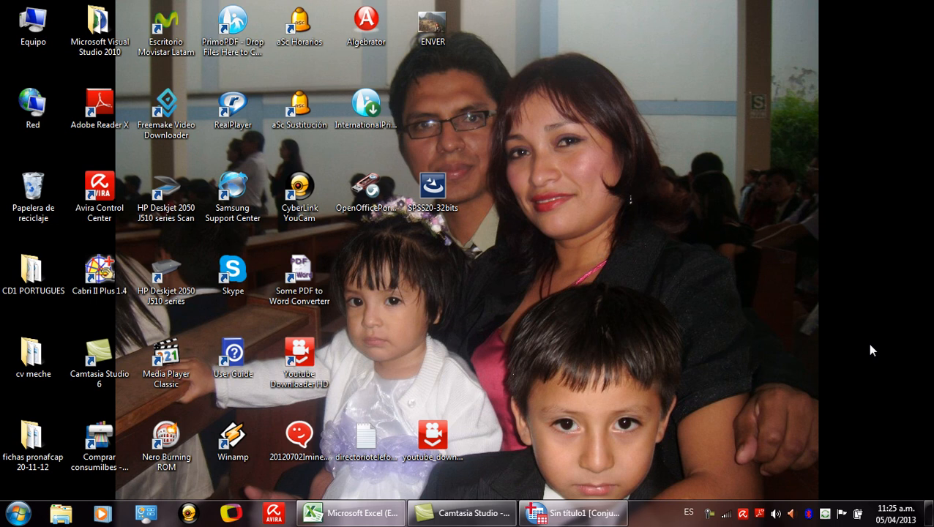
Switch to the Excel workbook and review the CUASIEXPERIMENTAL table with its GE and GC pre and post scores
{"action": "left_click", "coordinate": [351, 513]}
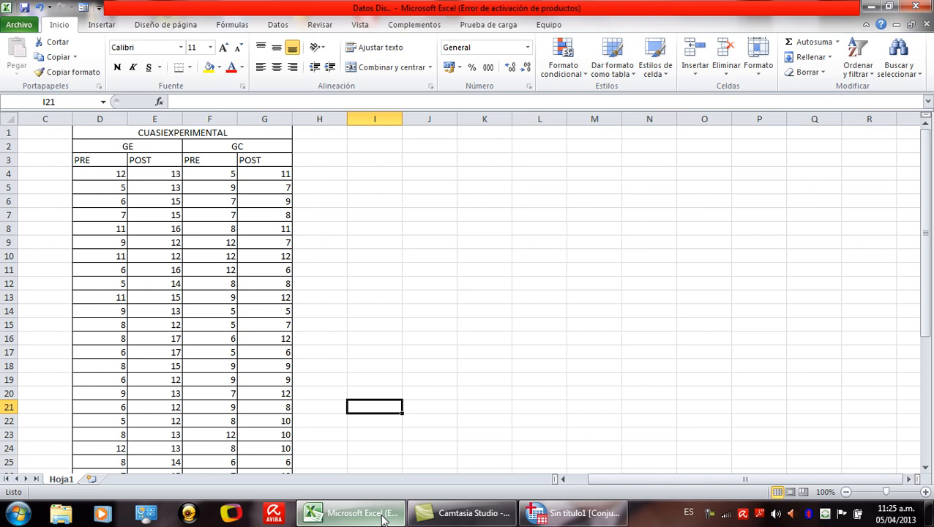
{"action": "left_click", "coordinate": [199, 135]}
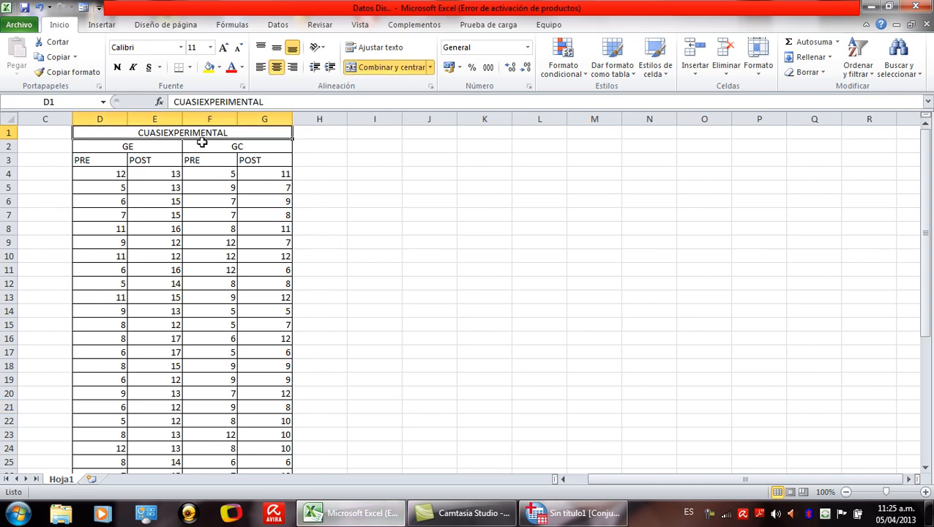
{"action": "left_click", "coordinate": [202, 146]}
{"action": "left_click", "coordinate": [156, 146]}
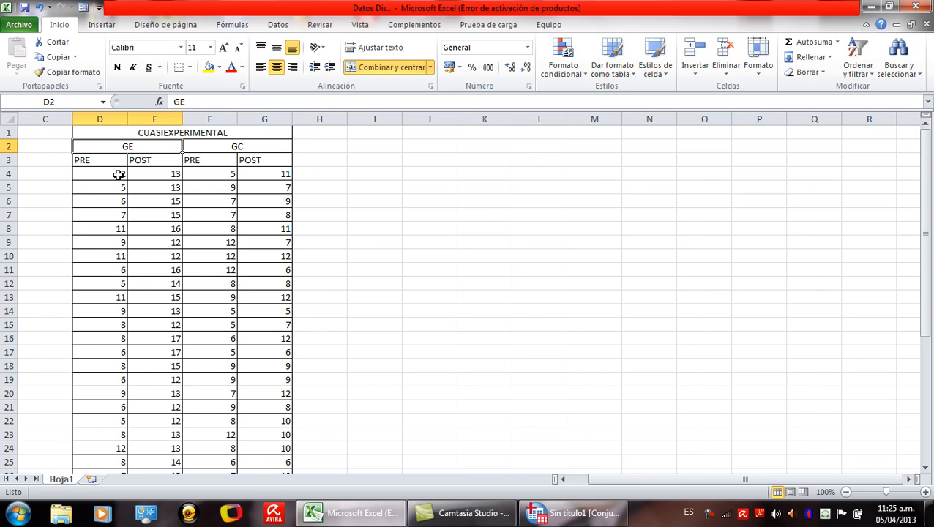
Switch to SPSS and define the first variable as pretest in the variable view, keeping its type Numérico
{"action": "left_click", "coordinate": [566, 521]}
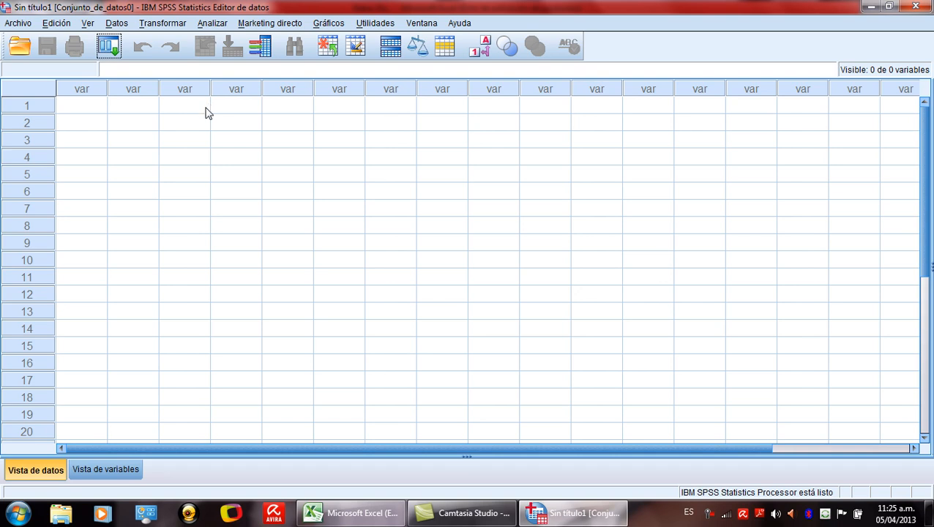
{"action": "left_click", "coordinate": [98, 469]}
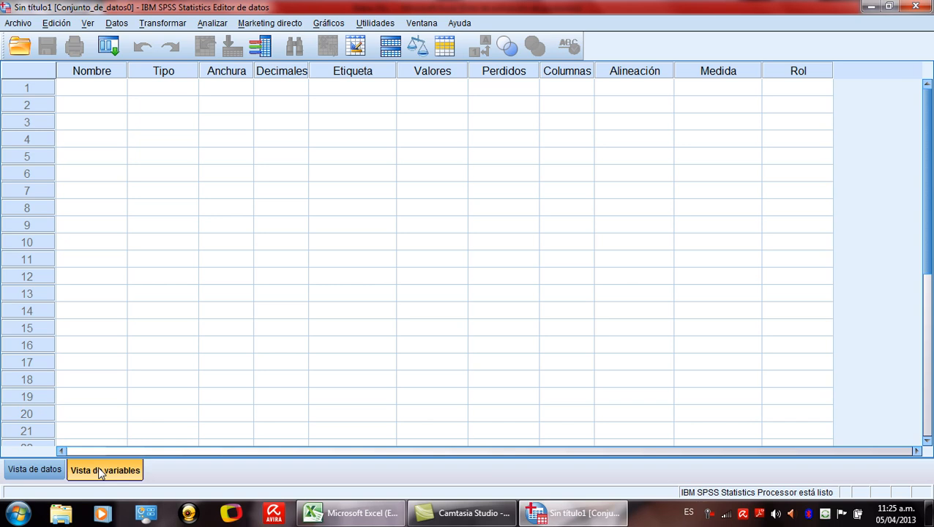
{"action": "left_click", "coordinate": [76, 88]}
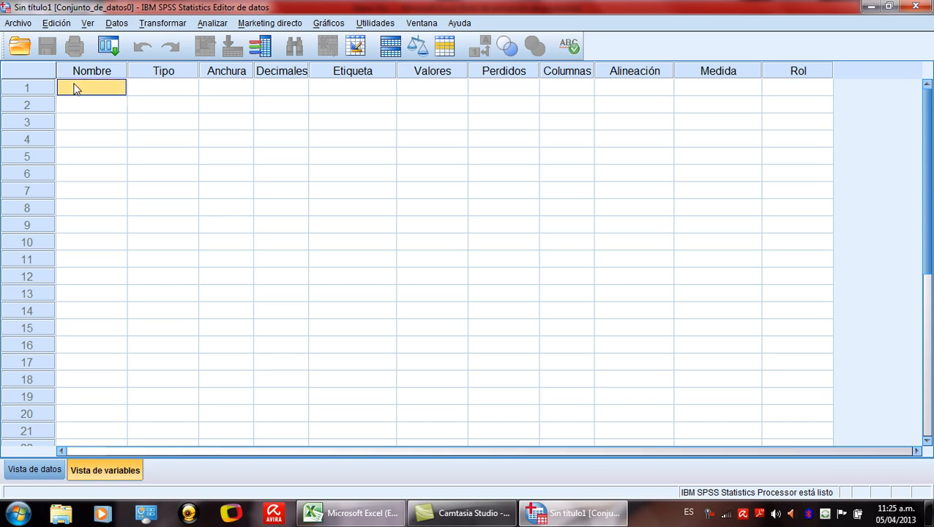
{"action": "type", "text": "pre"}
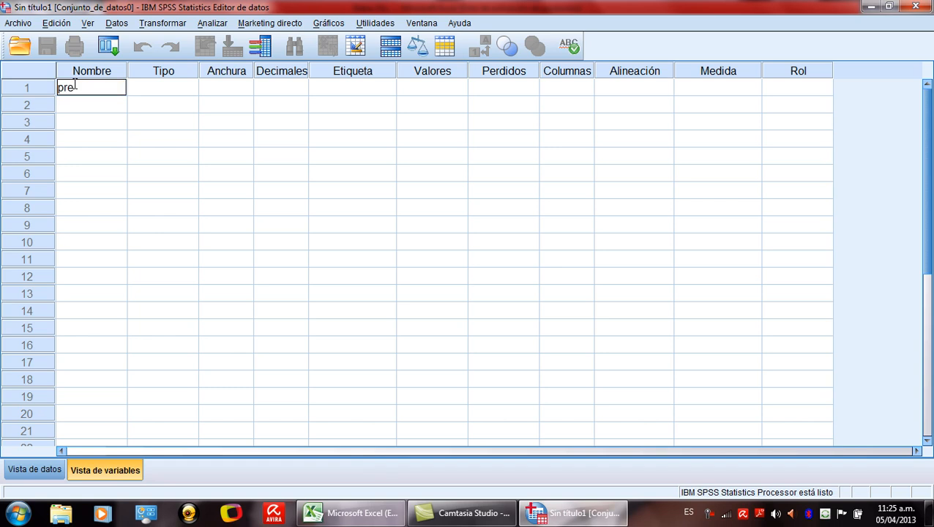
{"action": "type", "text": "test"}
{"action": "left_click", "coordinate": [183, 92]}
{"action": "left_click", "coordinate": [189, 88]}
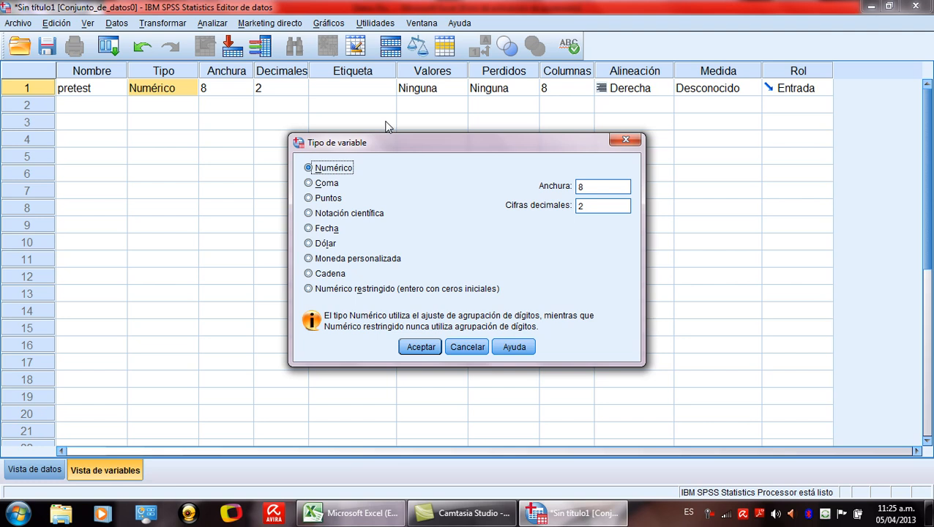
{"action": "left_click", "coordinate": [618, 147]}
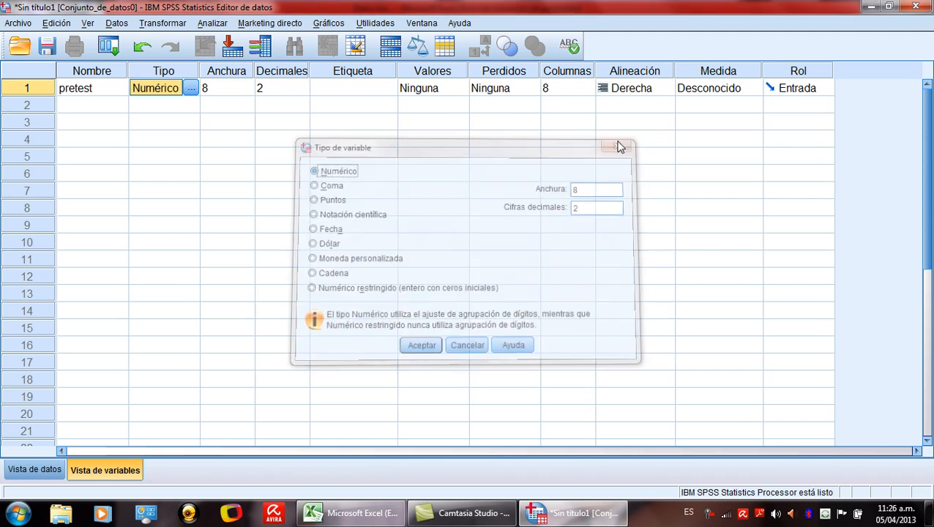
Set the pretest variable's decimals to 0 and its label to "Pre test"
{"action": "left_click", "coordinate": [216, 88]}
{"action": "left_click", "coordinate": [270, 89]}
{"action": "left_click", "coordinate": [304, 92]}
{"action": "left_click", "coordinate": [304, 92]}
{"action": "left_click", "coordinate": [323, 87]}
{"action": "left_click", "coordinate": [323, 87]}
{"action": "type", "text": "P"}
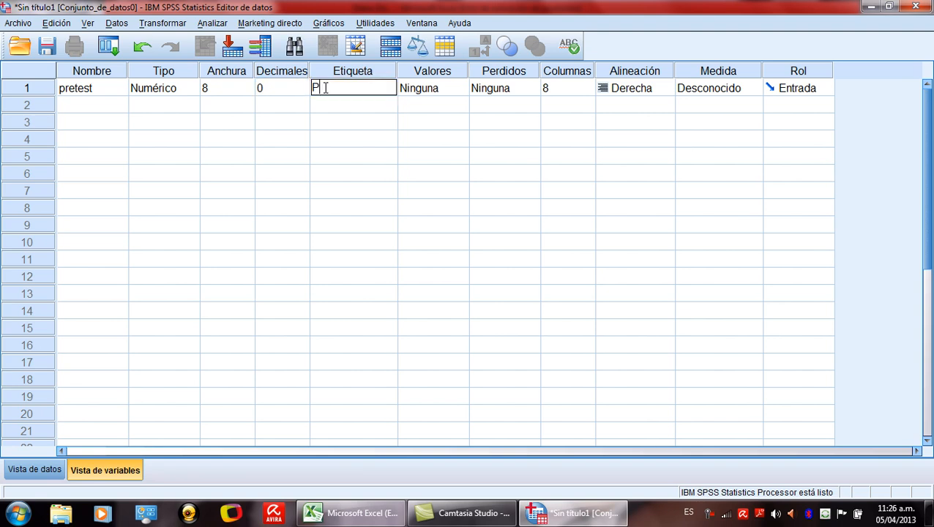
{"action": "type", "text": "re test"}
Set the pretest variable's measurement level to Escala, leaving its value labels undefined
{"action": "left_click", "coordinate": [448, 90]}
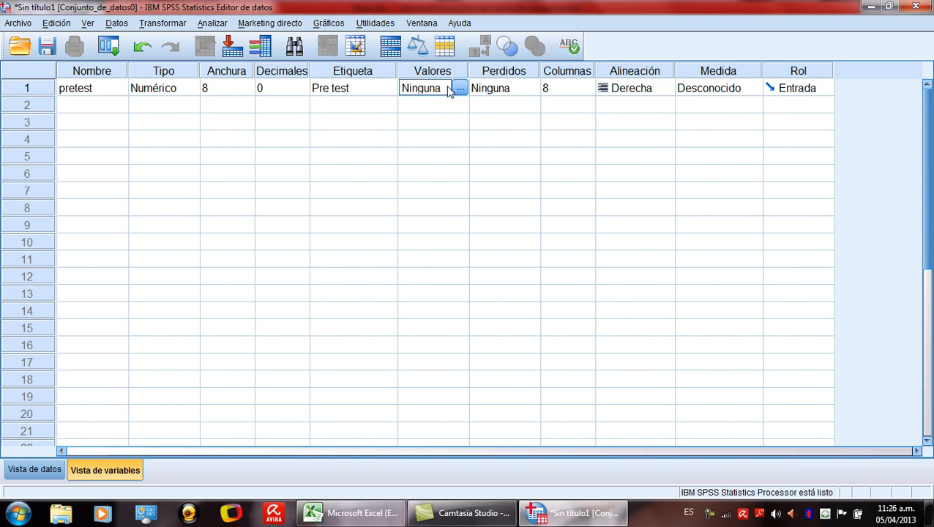
{"action": "left_click", "coordinate": [749, 88]}
{"action": "left_click", "coordinate": [721, 105]}
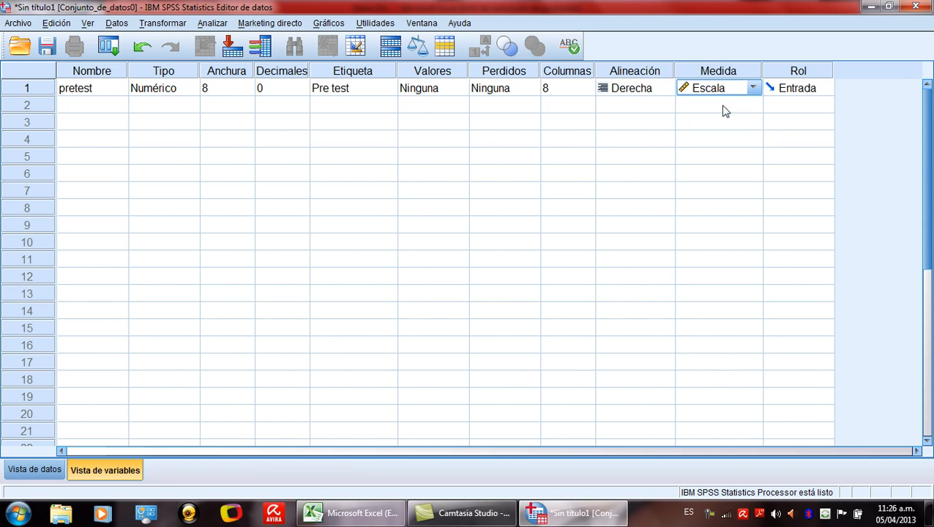
Add a second numeric variable named postest with 0 decimals
{"action": "left_click", "coordinate": [88, 106]}
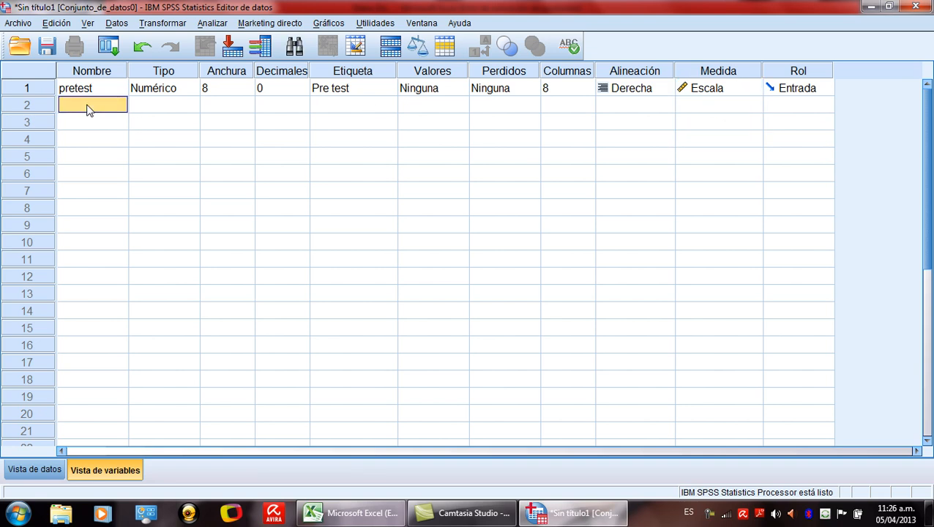
{"action": "type", "text": "postest"}
{"action": "left_click", "coordinate": [166, 104]}
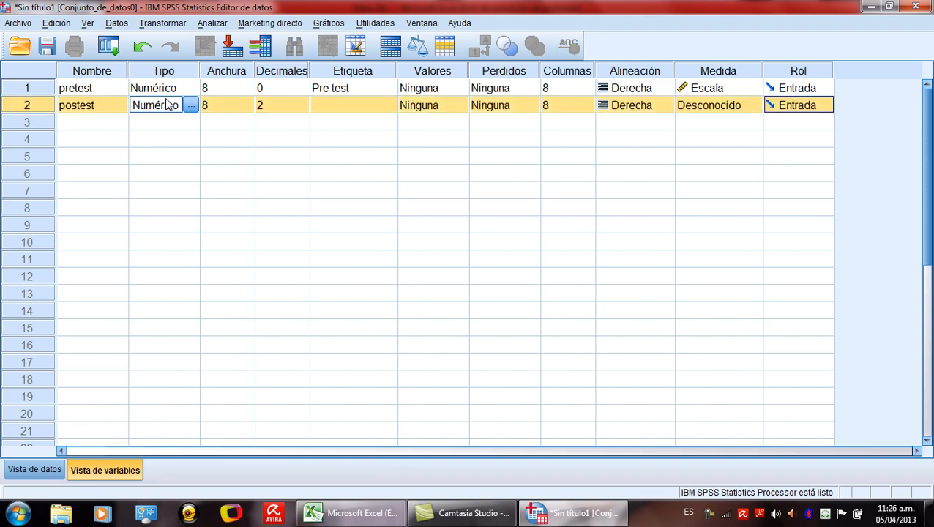
{"action": "left_click", "coordinate": [261, 105]}
{"action": "left_click", "coordinate": [304, 109]}
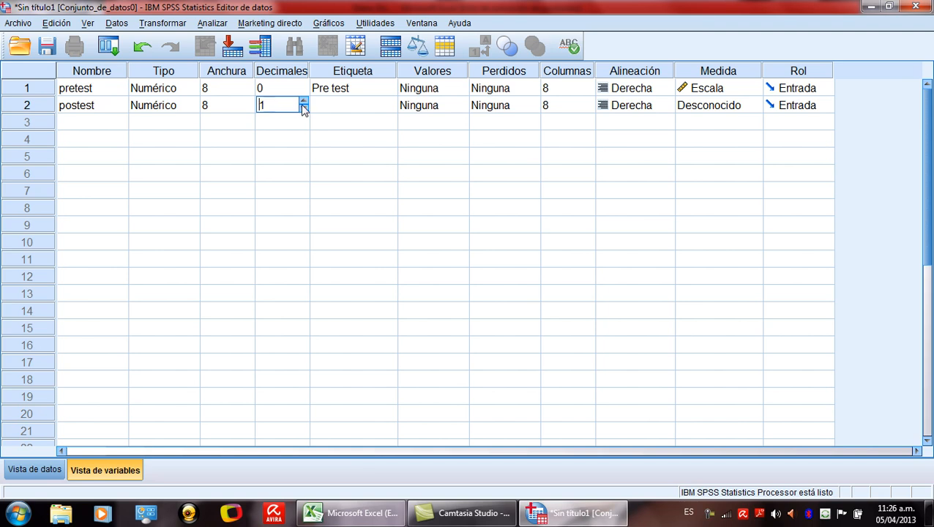
Label the postest variable "Pos test" and set its measurement level to Escala
{"action": "left_click", "coordinate": [328, 105]}
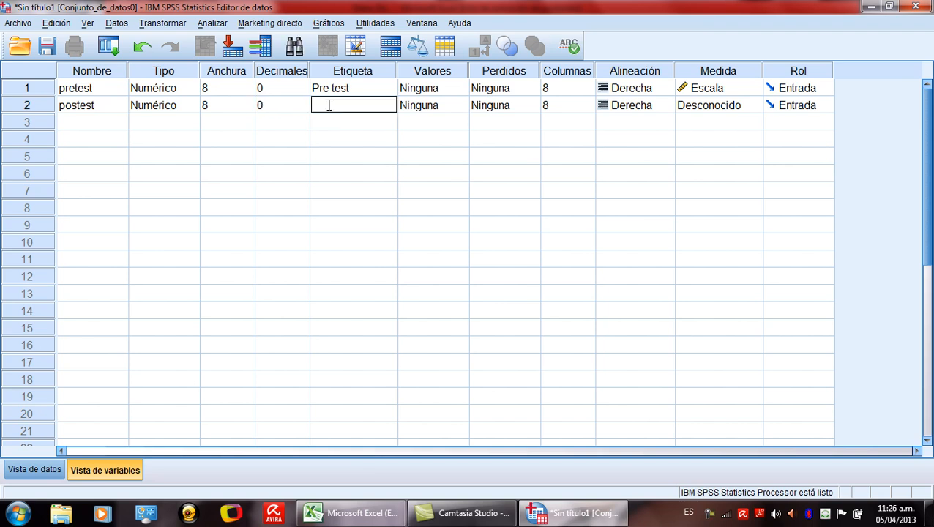
{"action": "type", "text": "Pos test"}
{"action": "left_click", "coordinate": [713, 107]}
{"action": "left_click", "coordinate": [718, 123]}
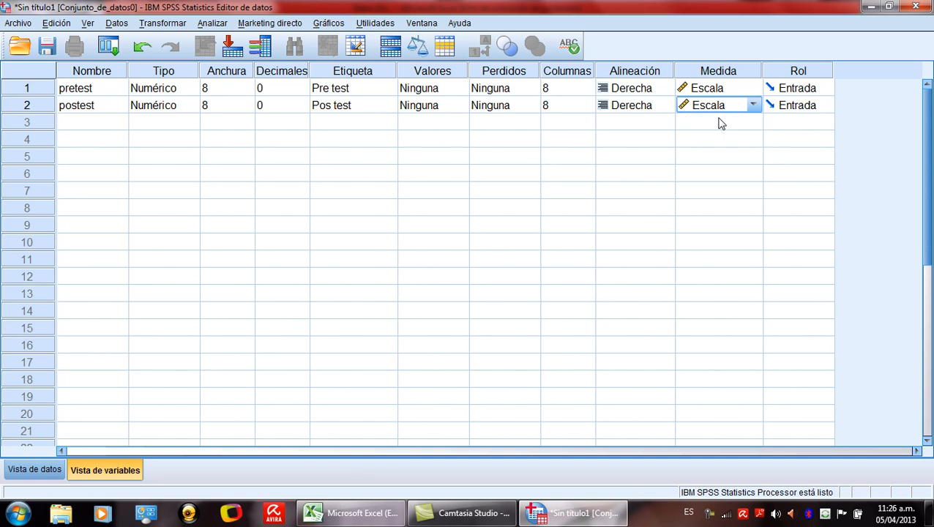
Add a third numeric variable named Grupo with 0 decimals
{"action": "left_click", "coordinate": [73, 124]}
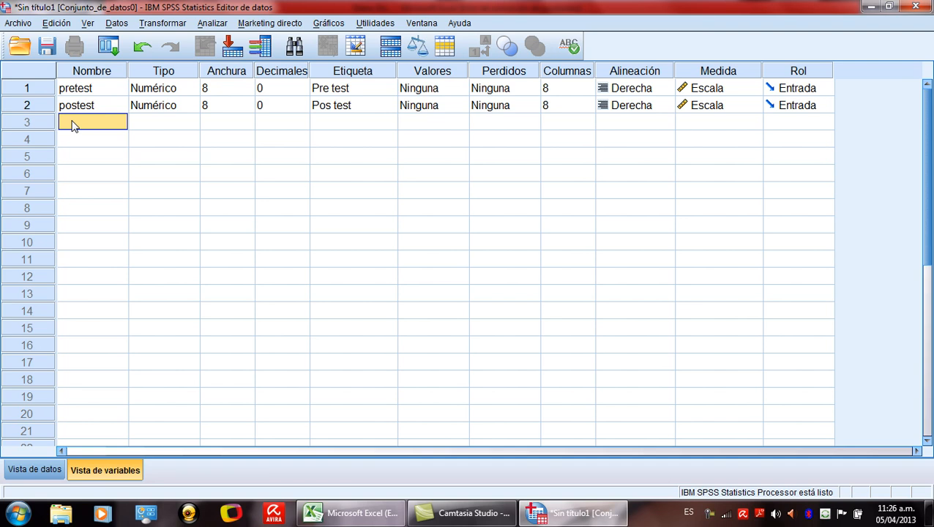
{"action": "left_click", "coordinate": [73, 125]}
{"action": "type", "text": "Grupo"}
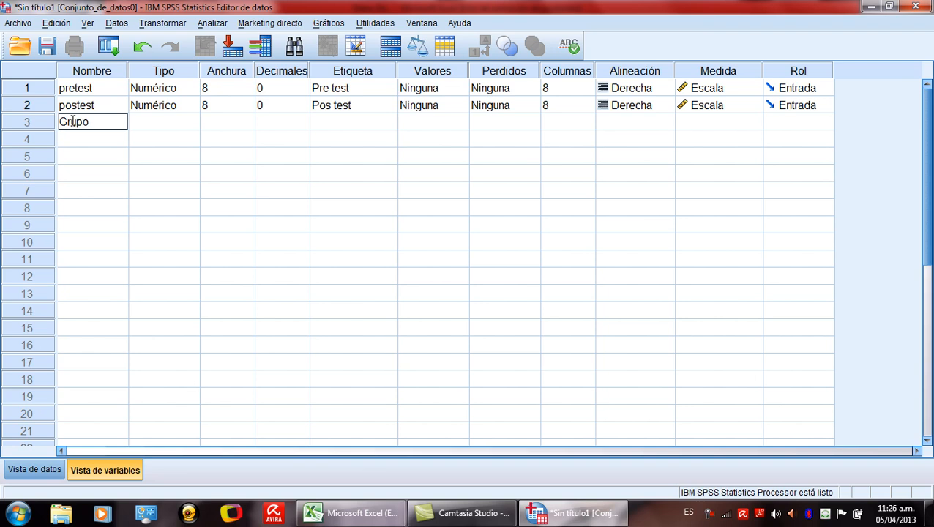
{"action": "left_click", "coordinate": [154, 123]}
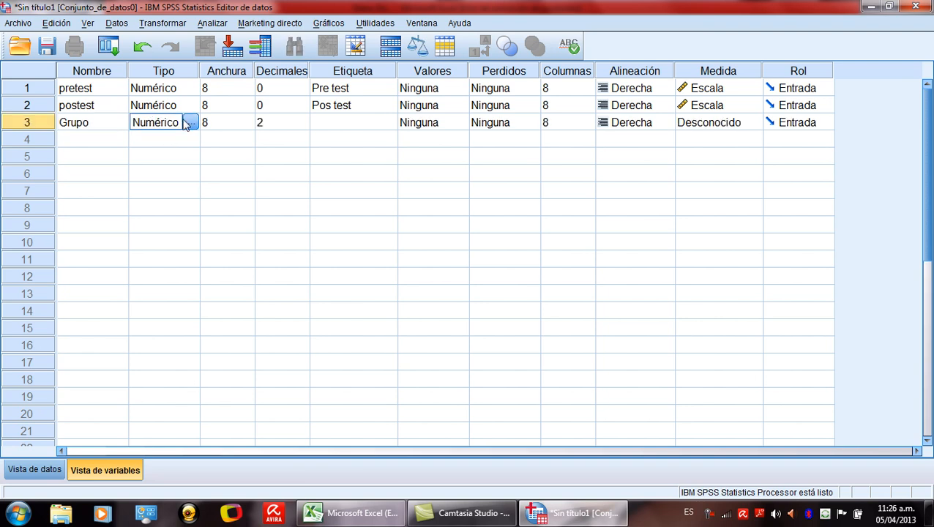
{"action": "left_click", "coordinate": [267, 124]}
{"action": "left_click", "coordinate": [304, 125]}
{"action": "left_click", "coordinate": [304, 125]}
Set the Grupo variable's label to "Grupo de estudio"
{"action": "left_click", "coordinate": [319, 128]}
{"action": "left_click", "coordinate": [321, 123]}
{"action": "type", "text": "Grupo"}
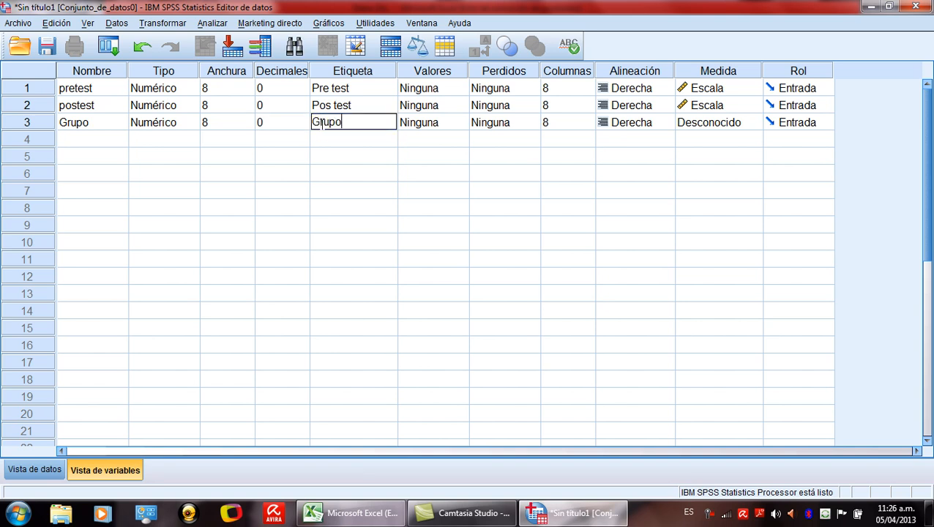
{"action": "type", "text": " de estudio"}
Open the Grupo variable's value labels and add value 1 with the label "Control"
{"action": "left_click", "coordinate": [437, 124]}
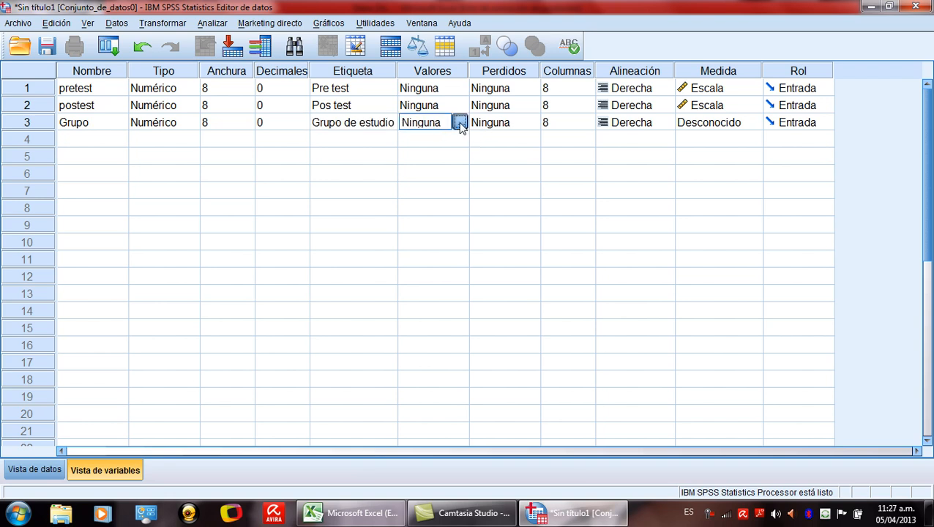
{"action": "left_click", "coordinate": [459, 123]}
{"action": "type", "text": "1"}
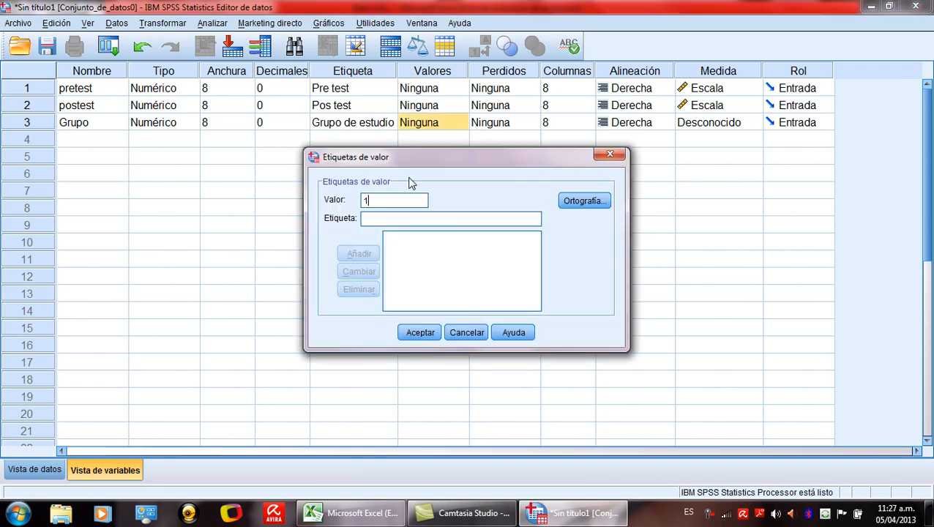
{"action": "left_click", "coordinate": [376, 220]}
{"action": "type", "text": "Control"}
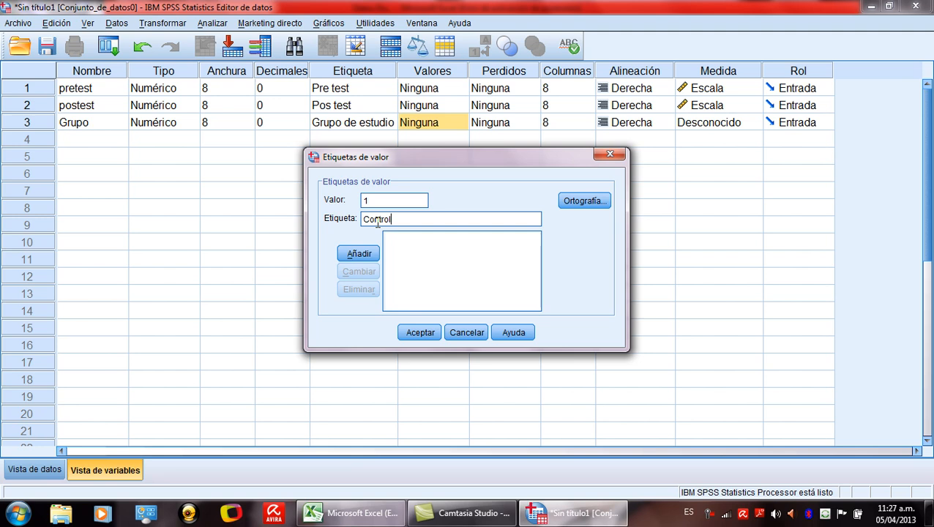
{"action": "left_click", "coordinate": [363, 254]}
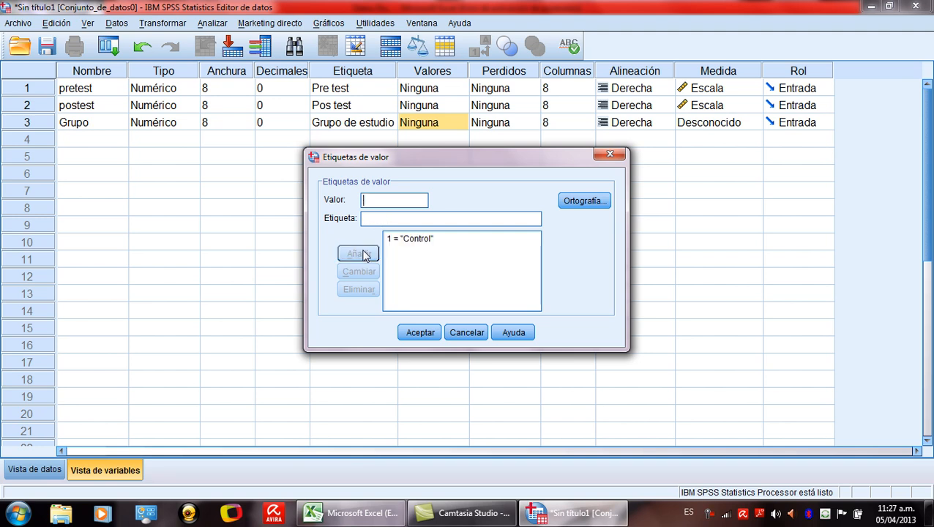
Add value 2 with the label "Experimental" to Grupo and accept the value labels
{"action": "type", "text": "2"}
{"action": "left_click", "coordinate": [387, 218]}
{"action": "type", "text": "E"}
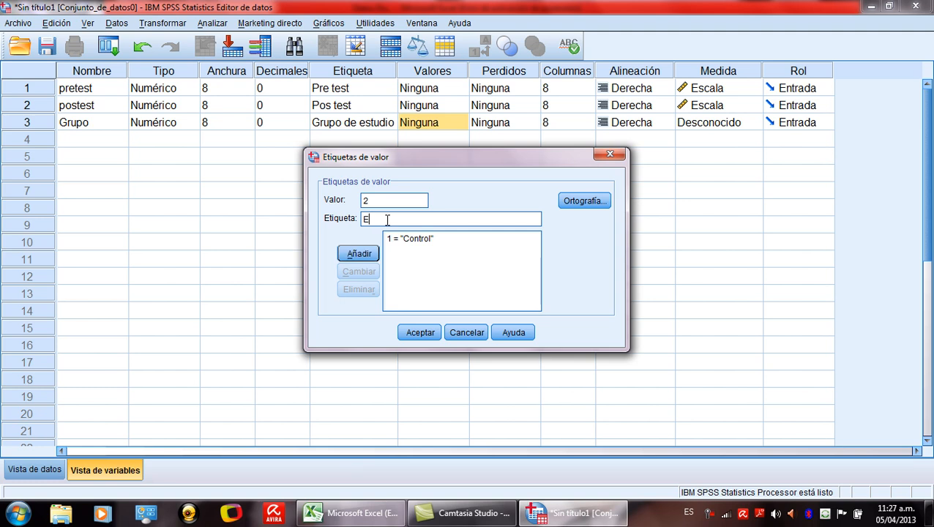
{"action": "type", "text": "xperimental"}
{"action": "left_click", "coordinate": [358, 254]}
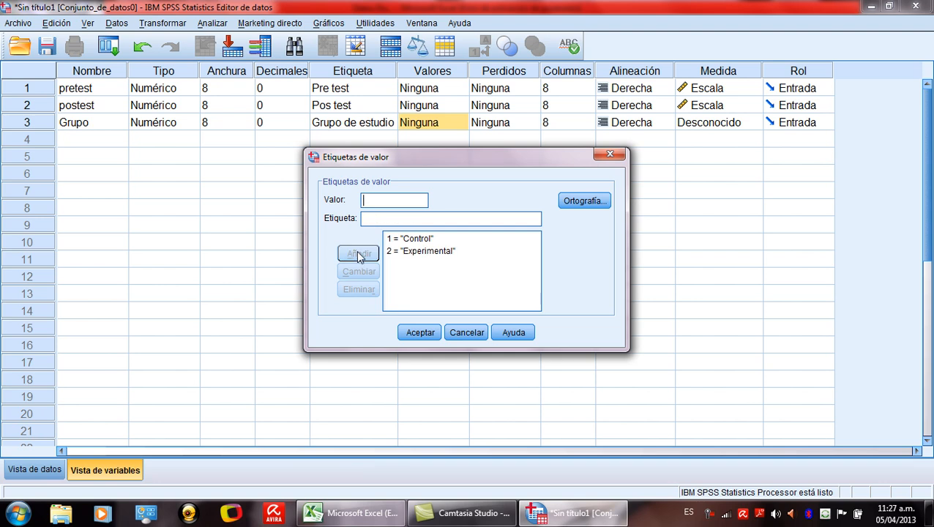
{"action": "left_click", "coordinate": [428, 333]}
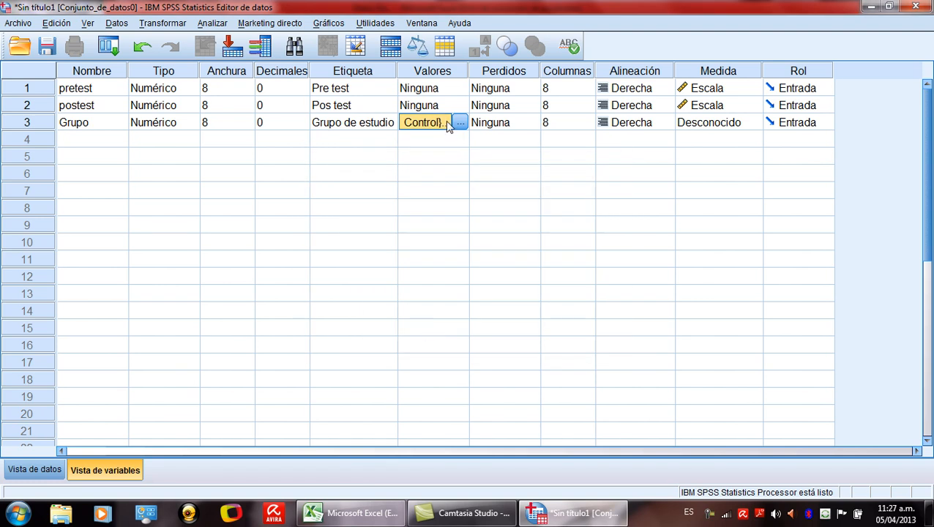
Set the Grupo variable's measurement level to Nominal and go to the data view
{"action": "left_click", "coordinate": [722, 122]}
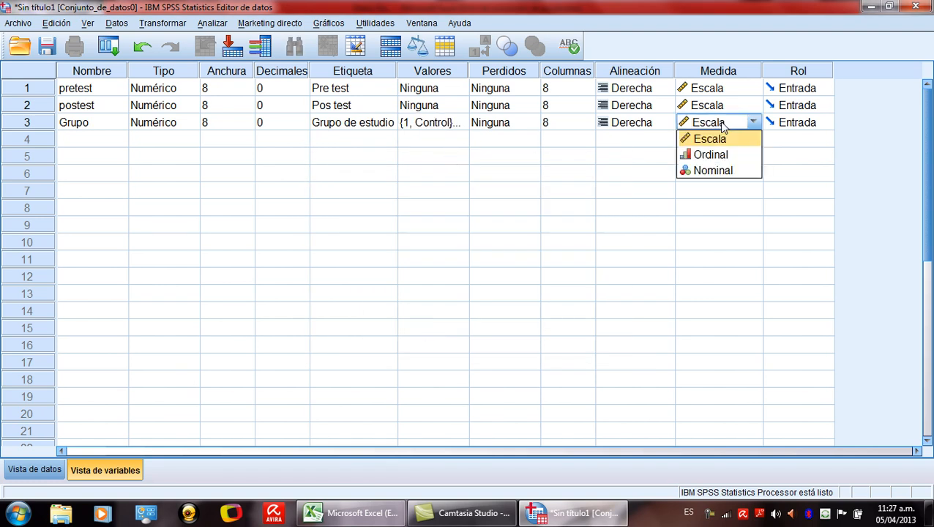
{"action": "left_click", "coordinate": [713, 171]}
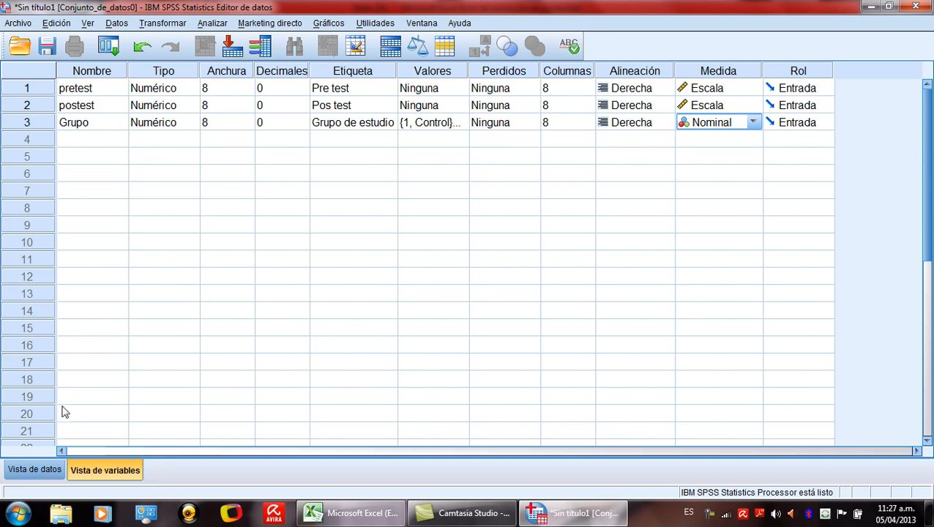
{"action": "left_click", "coordinate": [40, 469]}
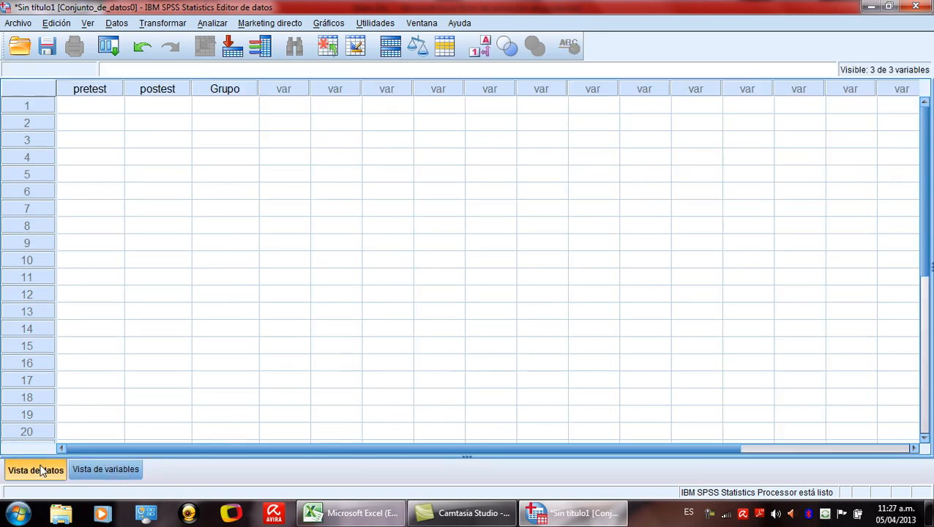
Examine the pretest, postest and Grupo columns and the first four case rows, ending on the first pretest cell
{"action": "left_click", "coordinate": [95, 91]}
{"action": "left_click", "coordinate": [147, 86]}
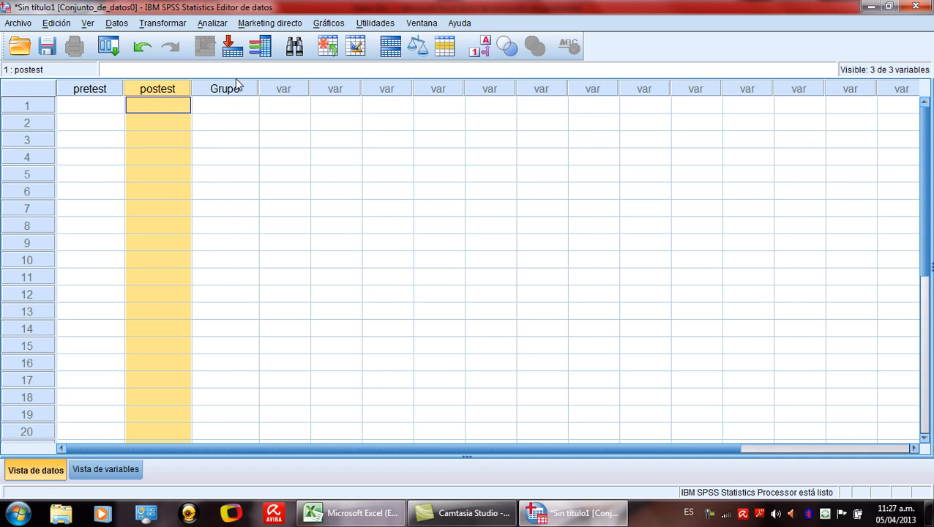
{"action": "left_click", "coordinate": [235, 84]}
{"action": "left_click", "coordinate": [16, 108]}
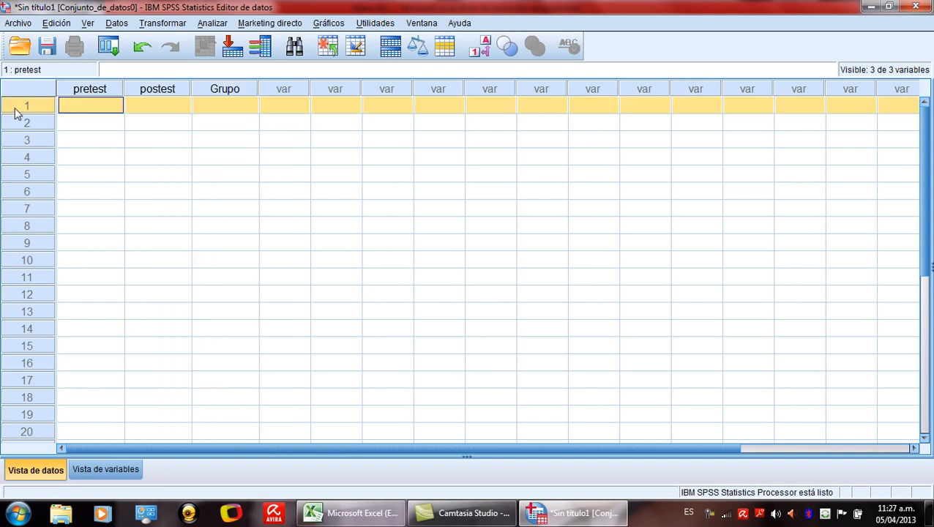
{"action": "left_click", "coordinate": [17, 126]}
{"action": "left_click", "coordinate": [20, 145]}
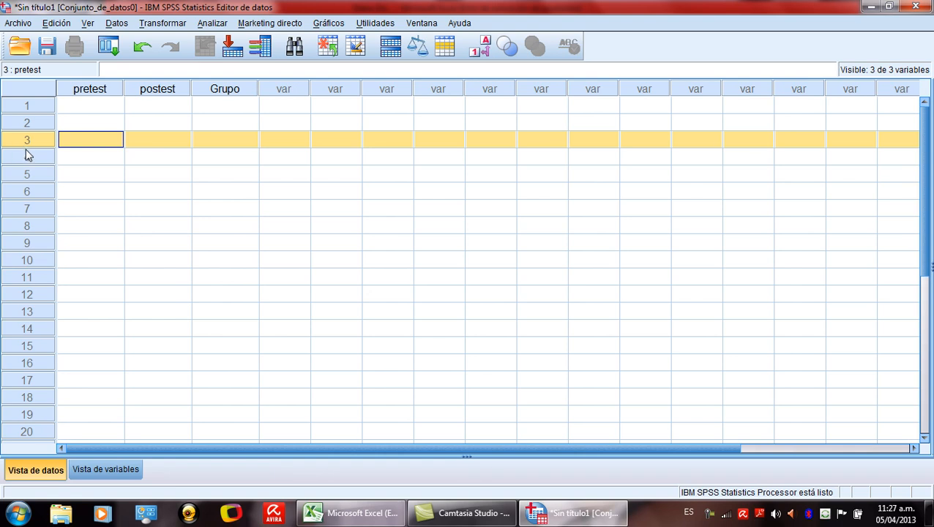
{"action": "left_click", "coordinate": [26, 157]}
{"action": "left_click", "coordinate": [95, 104]}
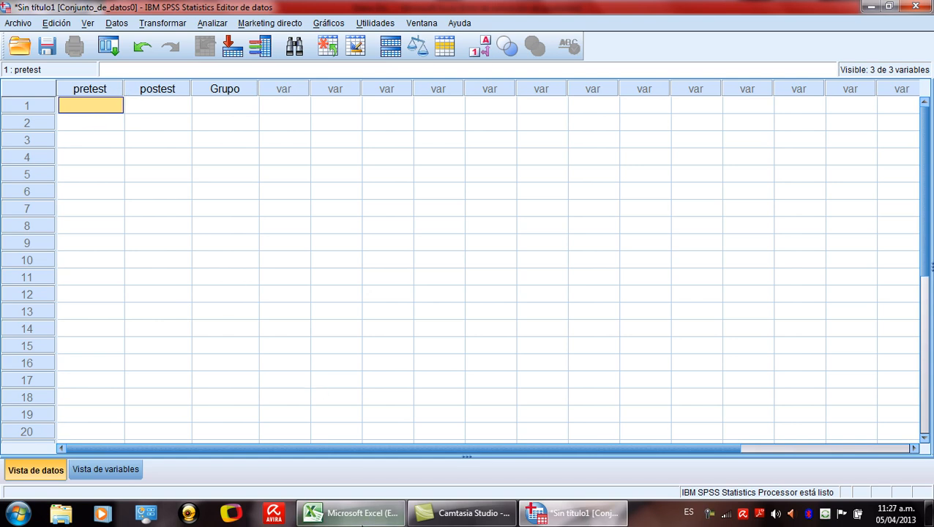
Copy the GC group's PRE and POST scores (F4:G34) from the Excel workbook into pretest and postest in SPSS, starting at case 1
{"action": "left_click", "coordinate": [358, 515]}
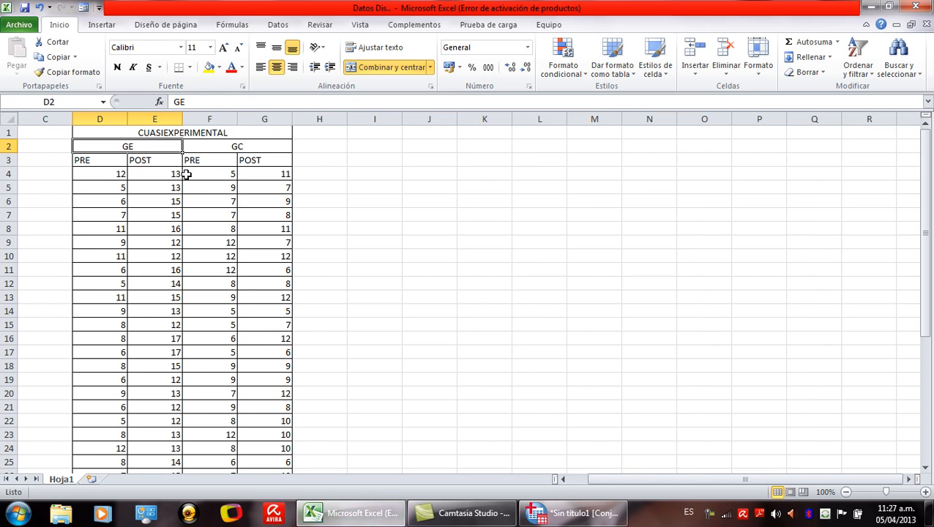
{"action": "left_click_drag", "start_coordinate": [215, 173], "coordinate": [281, 447]}
{"action": "key", "text": "ctrl+c"}
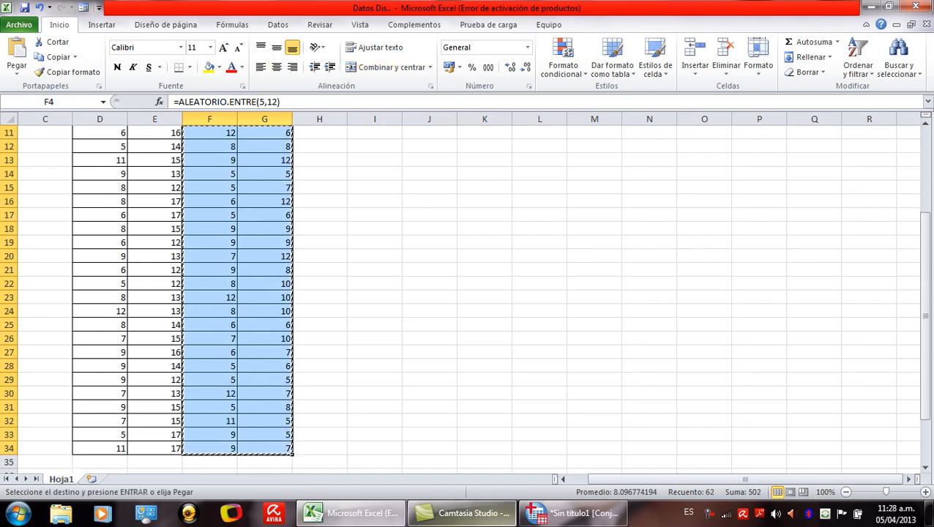
{"action": "left_click", "coordinate": [554, 516]}
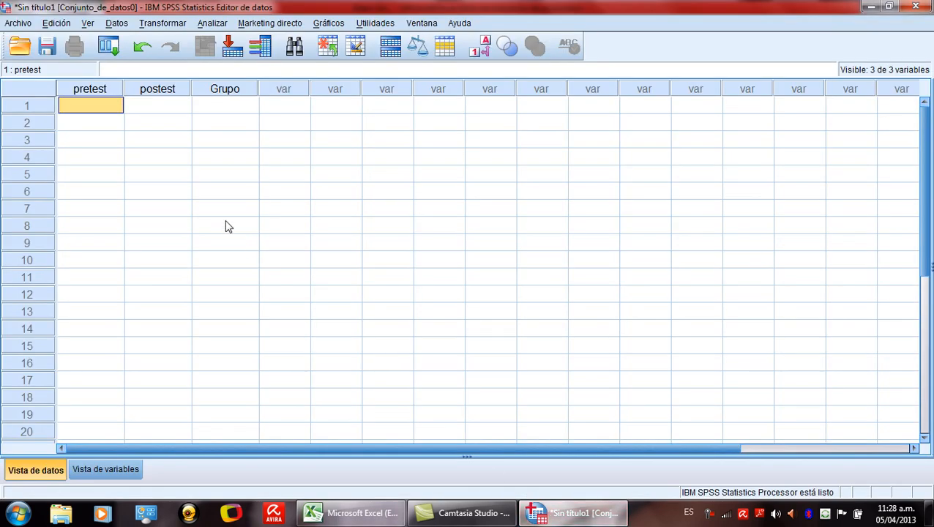
{"action": "right_click", "coordinate": [91, 107]}
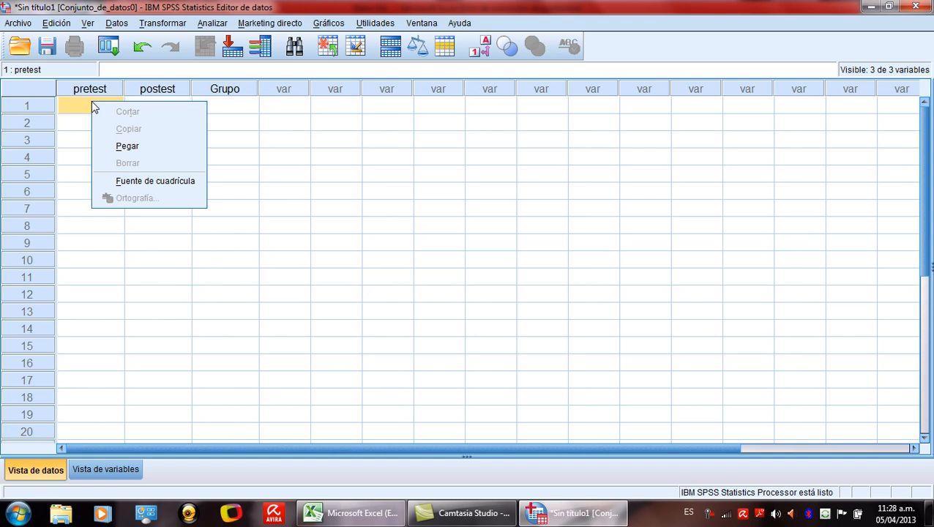
{"action": "left_click", "coordinate": [116, 148]}
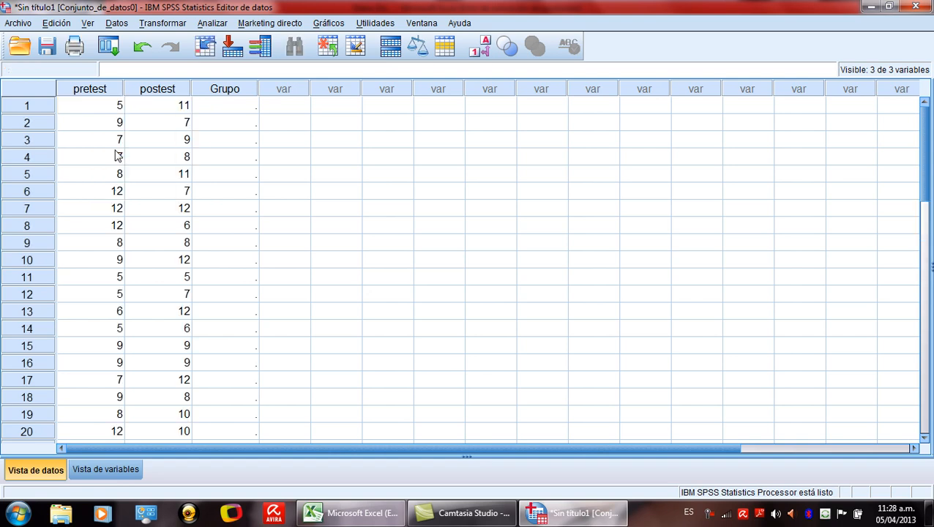
Enter 1 in the Grupo column for cases 1 to 31
{"action": "left_click", "coordinate": [926, 295]}
{"action": "left_click", "coordinate": [925, 307]}
{"action": "scroll", "coordinate": [922, 270], "scroll_direction": "up", "scroll_amount": 3}
{"action": "left_click_drag", "start_coordinate": [922, 271], "coordinate": [905, 202]}
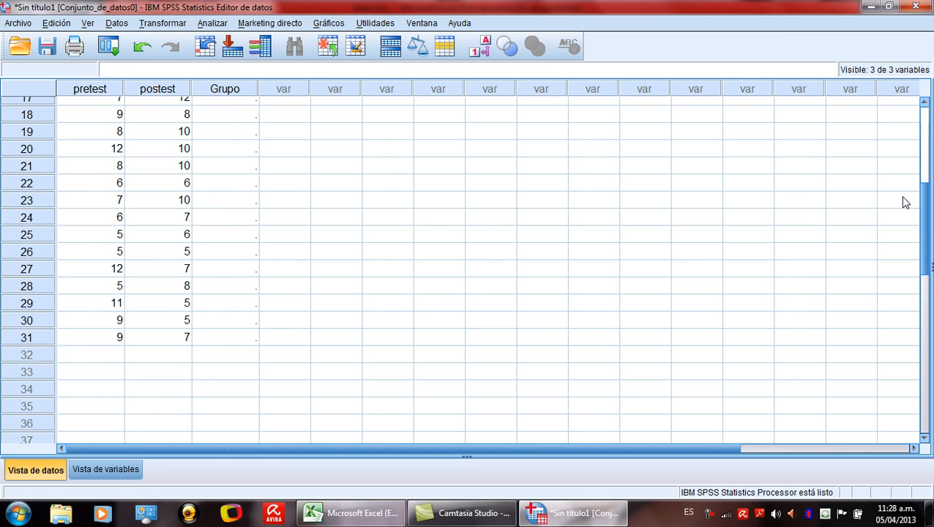
{"action": "left_click_drag", "start_coordinate": [904, 203], "coordinate": [886, 115]}
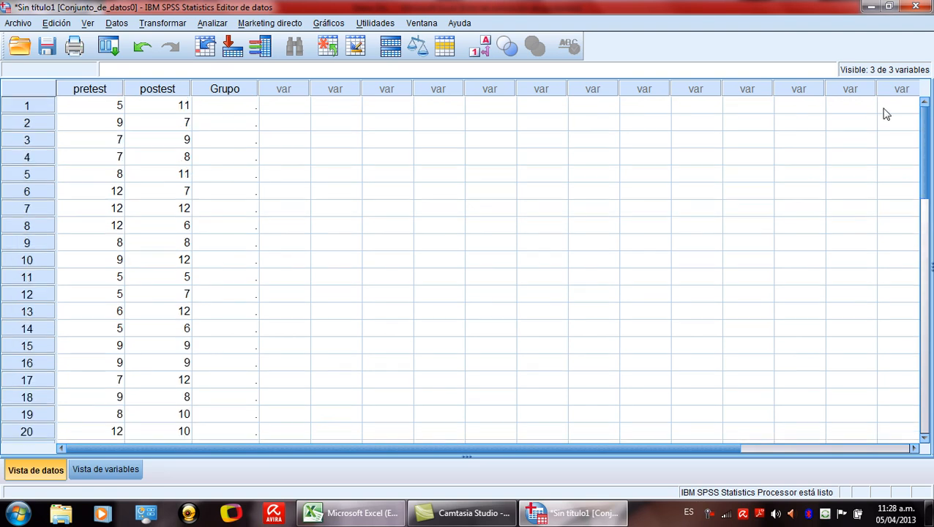
{"action": "left_click", "coordinate": [248, 112]}
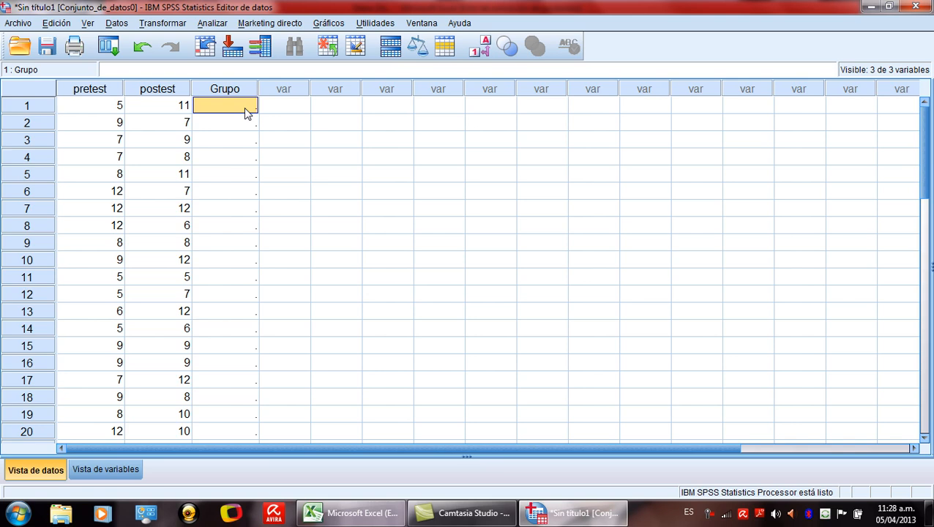
{"action": "type", "text": "1"}
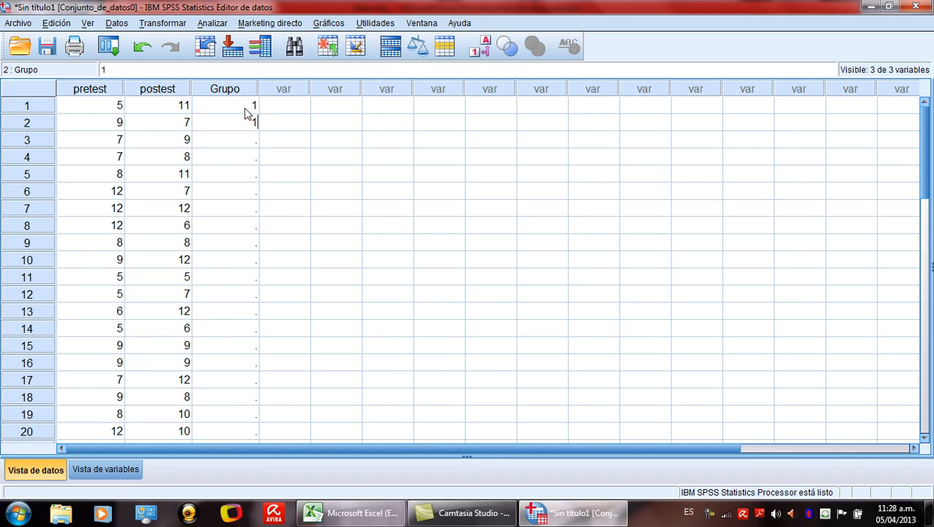
{"action": "type", "text": " 1 1 1 1 1 1 1 1 1 1 1 1 1 1 1 1"}
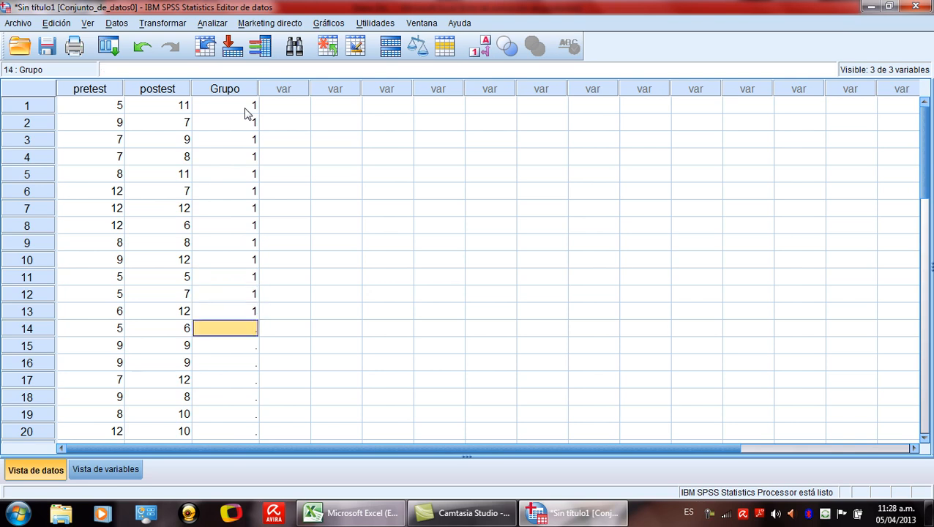
{"action": "type", "text": " 1"}
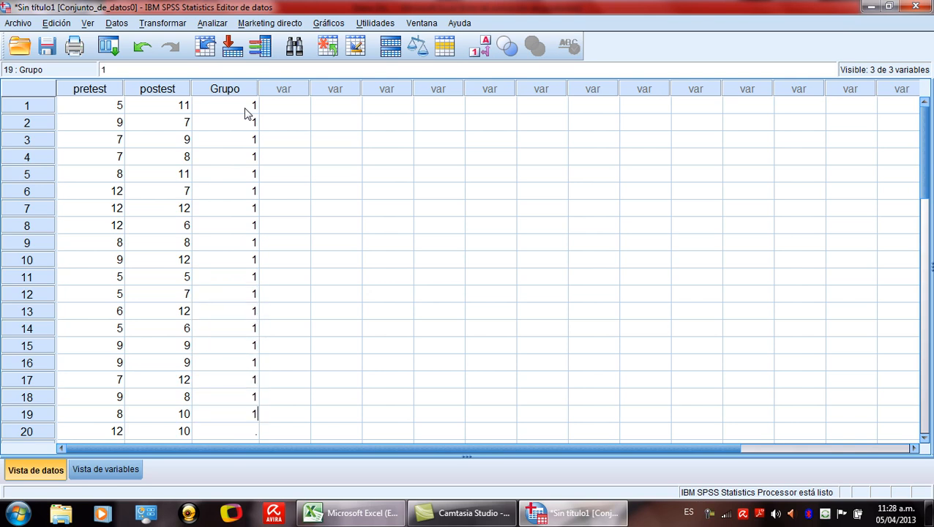
{"action": "type", "text": " 1 1 1 1 1 1 "}
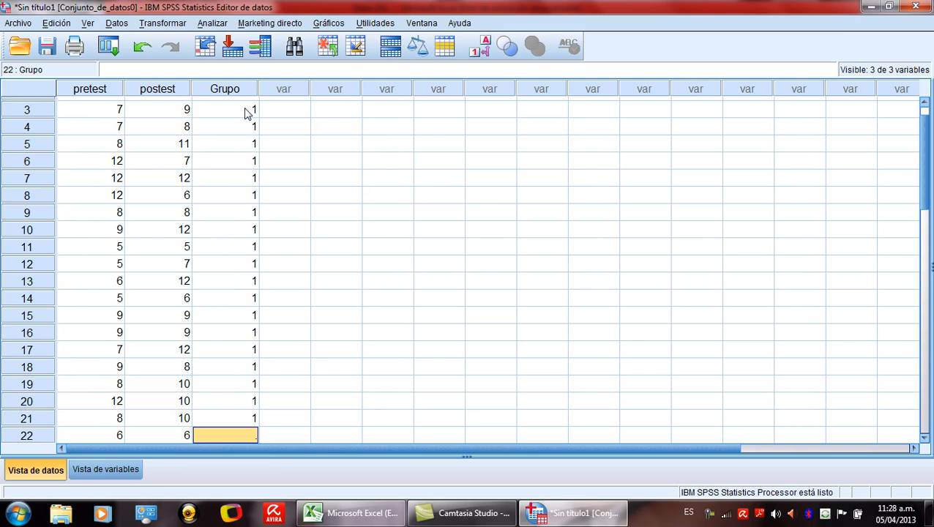
{"action": "type", "text": "1 1 1 1 "}
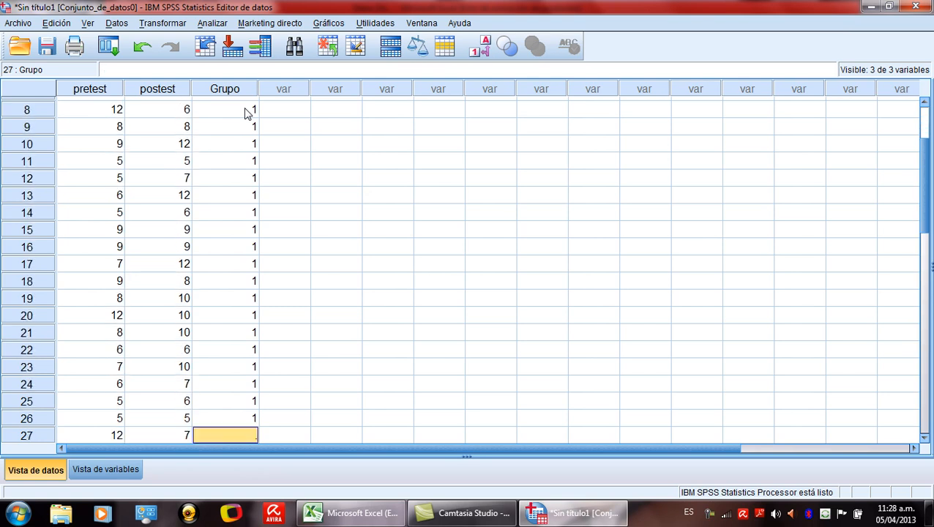
{"action": "type", "text": "1"}
{"action": "key", "text": "Return"}
{"action": "type", "text": "1"}
{"action": "key", "text": "Return"}
{"action": "key", "text": "Up"}
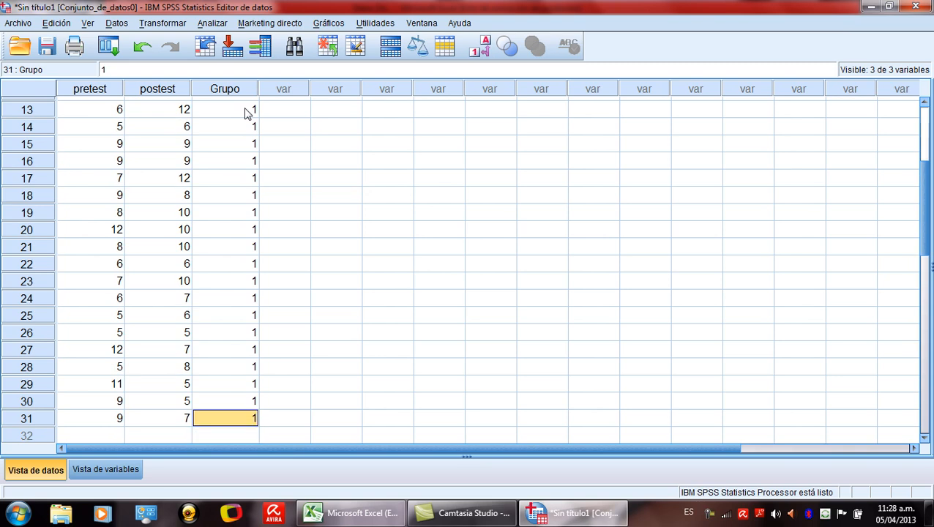
Copy the GE group's PRE and POST scores (D4:E34) from the Excel workbook into pretest and postest in SPSS, starting at case 32
{"action": "key", "text": "Left"}
{"action": "key", "text": "Left"}
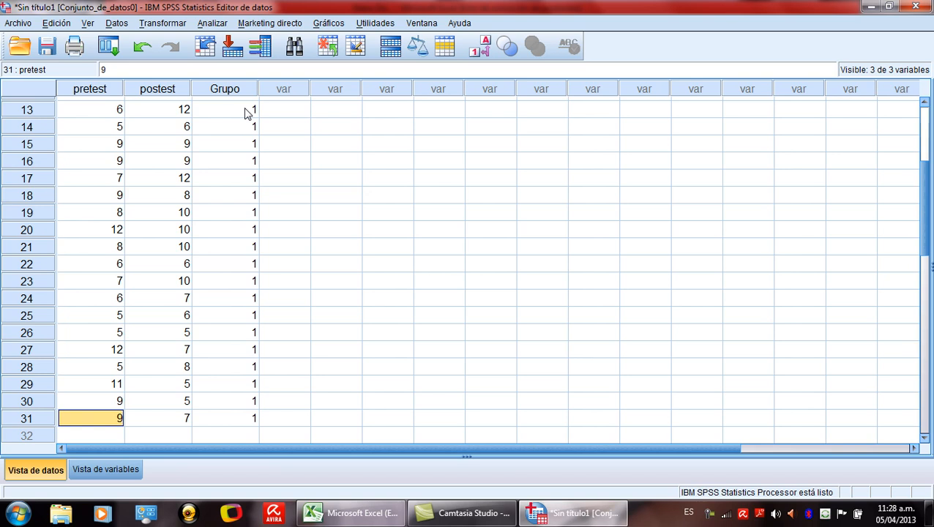
{"action": "key", "text": "Down"}
{"action": "key", "text": "Down"}
{"action": "key", "text": "Down"}
{"action": "key", "text": "Down"}
{"action": "key", "text": "Up"}
{"action": "key", "text": "Up"}
{"action": "key", "text": "Up"}
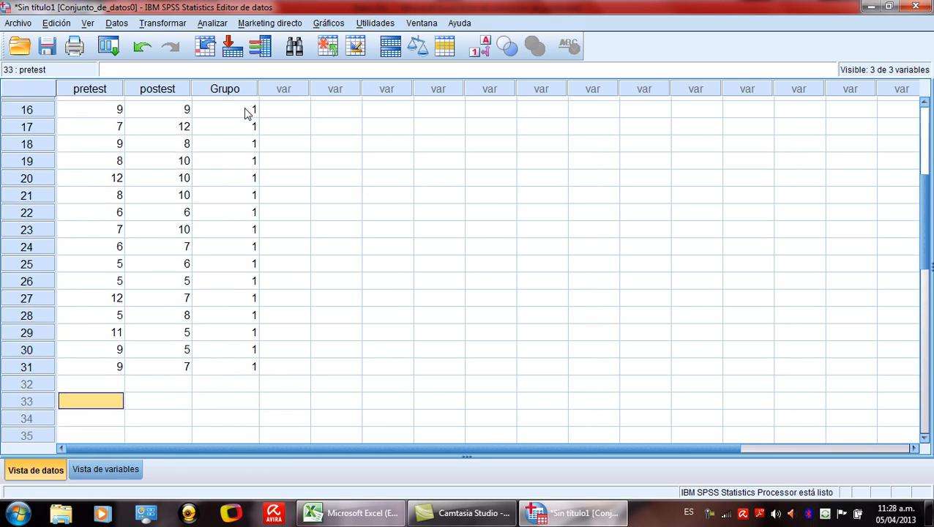
{"action": "left_click", "coordinate": [365, 513]}
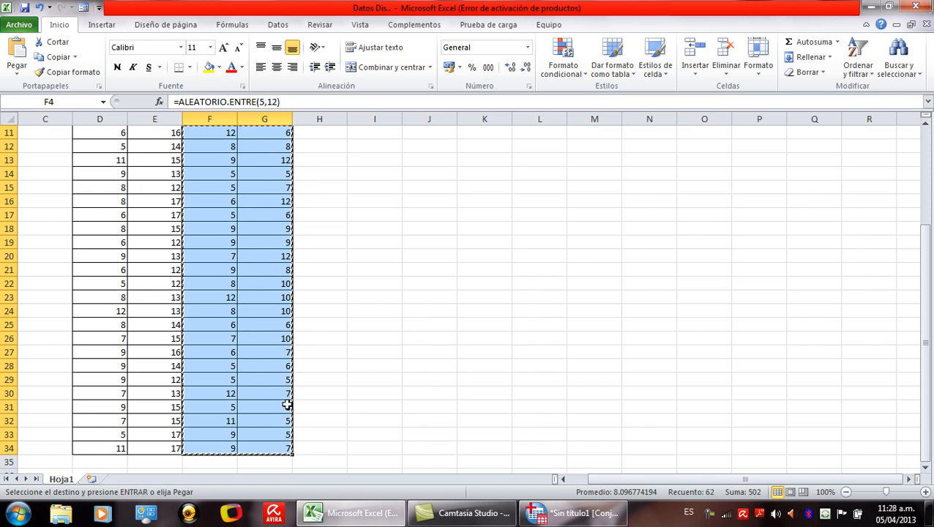
{"action": "left_click_drag", "start_coordinate": [130, 443], "coordinate": [93, 174]}
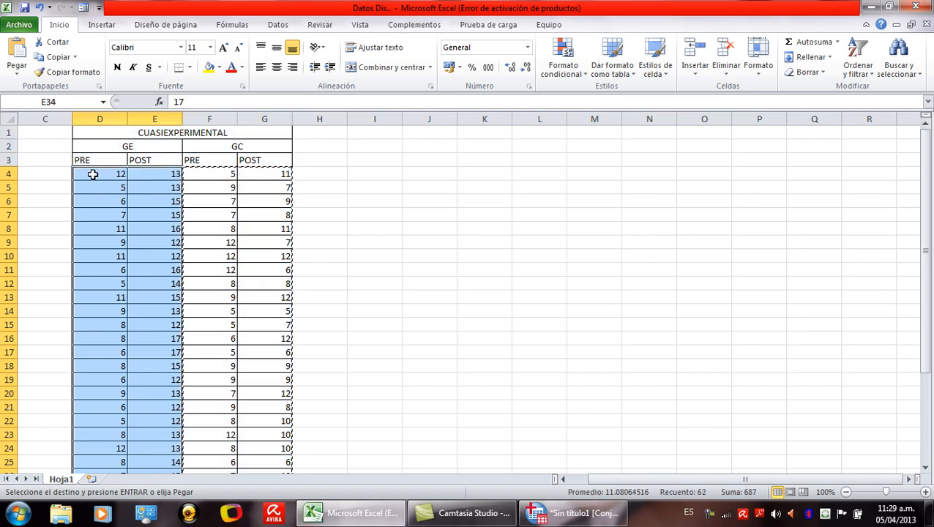
{"action": "key", "text": "ctrl+c"}
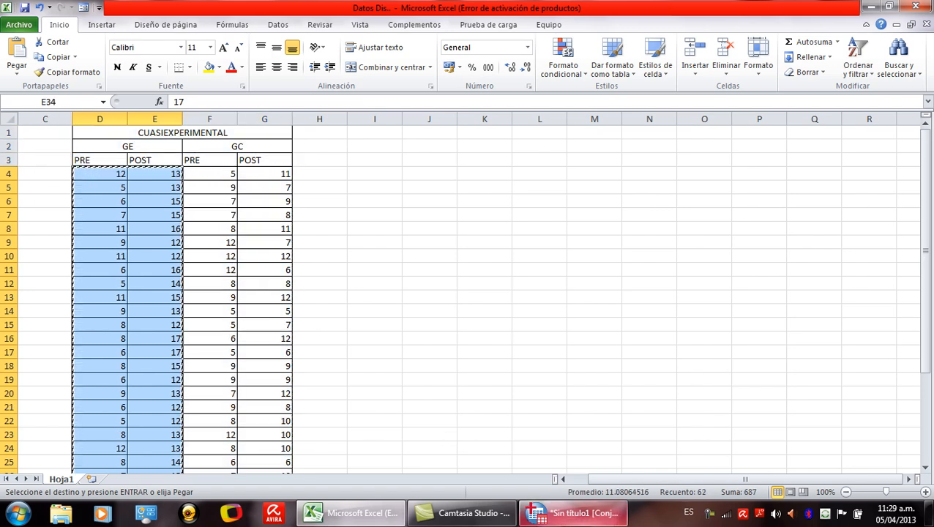
{"action": "left_click", "coordinate": [570, 513]}
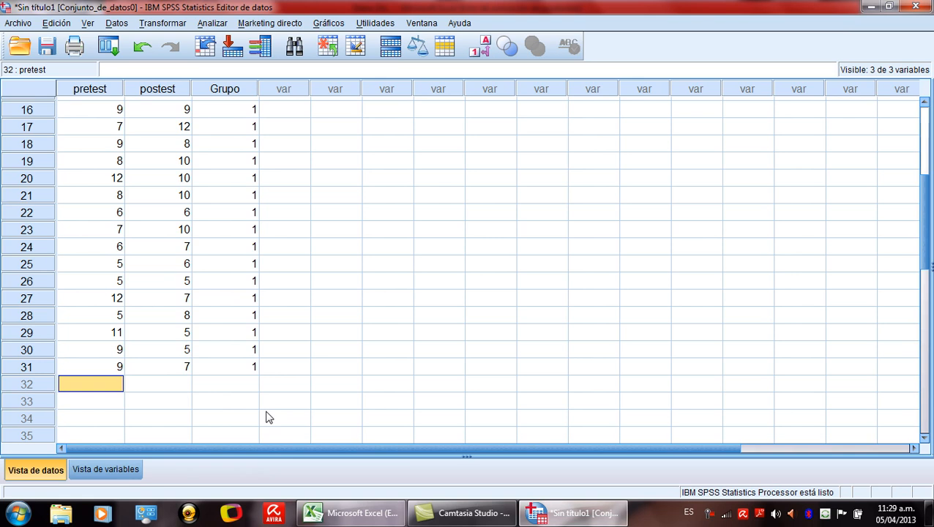
{"action": "right_click", "coordinate": [79, 388]}
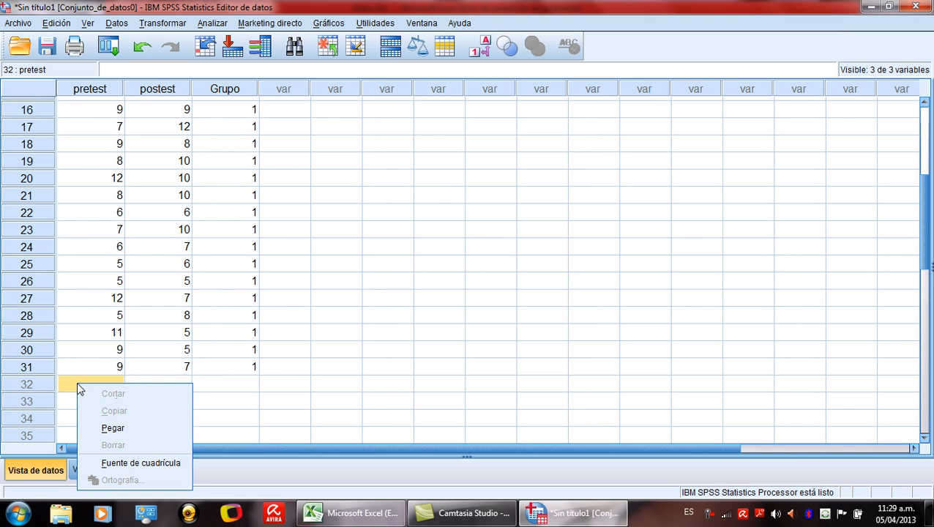
{"action": "left_click", "coordinate": [106, 428]}
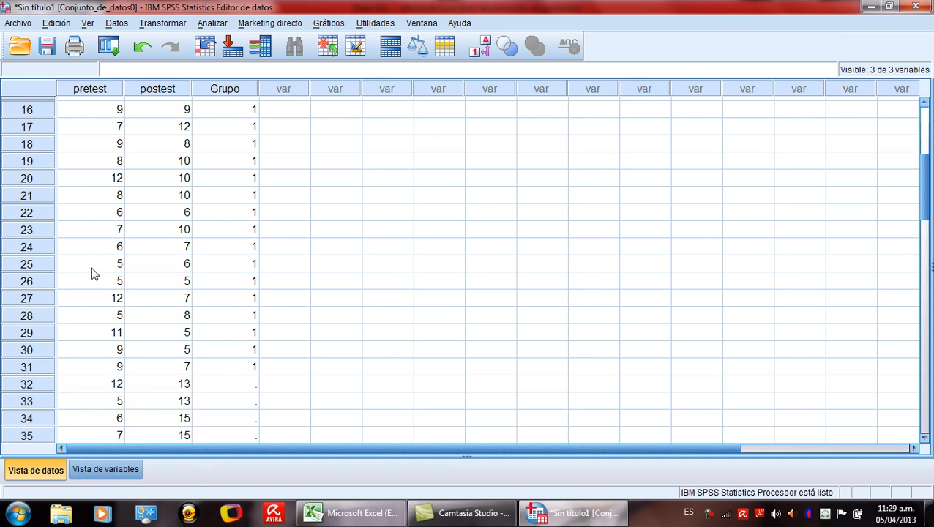
Examine the pasted experimental-group scores from case 32 down to the last row and return to the top of that block
{"action": "left_click", "coordinate": [102, 381]}
{"action": "key", "text": "Down"}
{"action": "key", "text": "Down"}
{"action": "key", "text": "Down"}
{"action": "key", "text": "Down"}
{"action": "key", "text": "Down"}
{"action": "key", "text": "Down"}
{"action": "key", "text": "Down"}
{"action": "key", "text": "Down"}
{"action": "key", "text": "Down"}
{"action": "key", "text": "Down"}
{"action": "key", "text": "Down"}
{"action": "key", "text": "Down"}
{"action": "key", "text": "Down"}
{"action": "key", "text": "Down"}
{"action": "key", "text": "Down"}
{"action": "key", "text": "Down"}
{"action": "key", "text": "Down"}
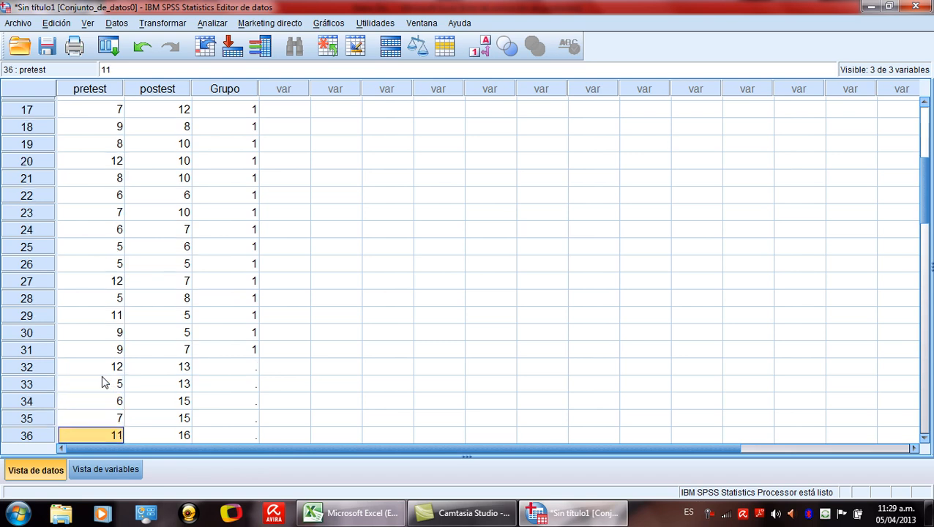
{"action": "key", "text": "Down"}
{"action": "key", "text": "Down"}
{"action": "key", "text": "Down"}
{"action": "key", "text": "Down"}
{"action": "key", "text": "Down"}
{"action": "key", "text": "Down"}
{"action": "key", "text": "Down"}
{"action": "key", "text": "Down"}
{"action": "key", "text": "Down"}
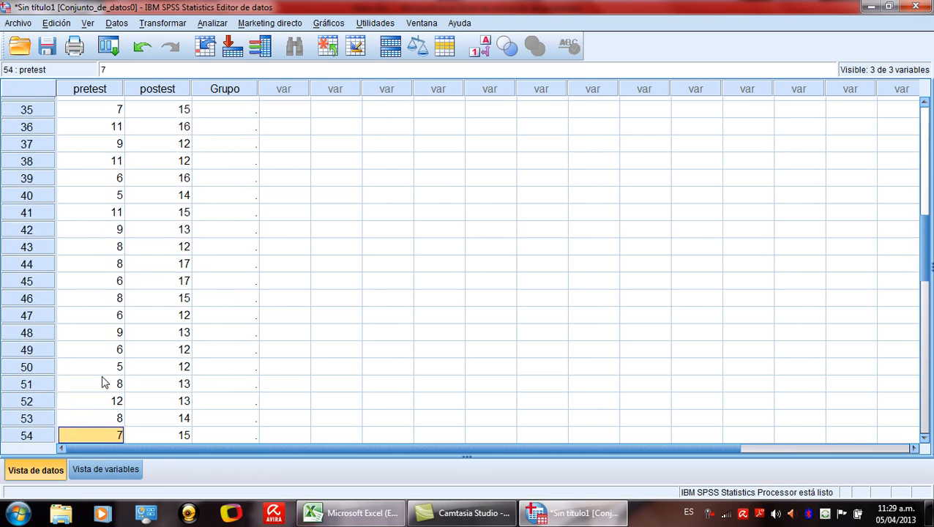
{"action": "key", "text": "Down"}
{"action": "key", "text": "Down"}
{"action": "key", "text": "Down"}
{"action": "key", "text": "Down"}
{"action": "key", "text": "Down"}
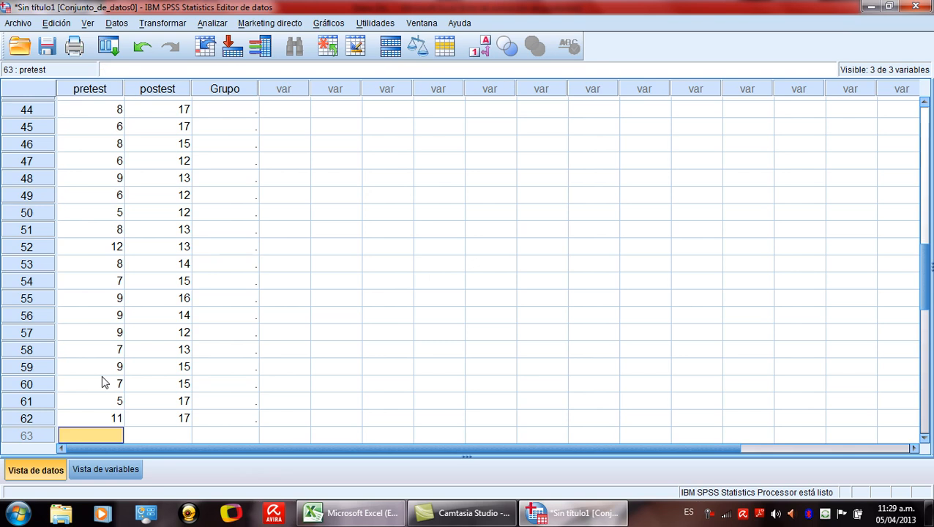
{"action": "key", "text": "Up"}
{"action": "key", "text": "Up"}
{"action": "key", "text": "Up"}
{"action": "key", "text": "Up"}
{"action": "key", "text": "Up"}
{"action": "key", "text": "Up"}
{"action": "key", "text": "Up"}
{"action": "key", "text": "Up"}
{"action": "key", "text": "Up"}
{"action": "key", "text": "Up"}
{"action": "key", "text": "Up"}
{"action": "key", "text": "Up"}
{"action": "key", "text": "Up"}
{"action": "key", "text": "Up"}
{"action": "key", "text": "Up"}
{"action": "key", "text": "Up"}
{"action": "key", "text": "Up"}
{"action": "key", "text": "Up"}
{"action": "key", "text": "Up"}
{"action": "key", "text": "Up"}
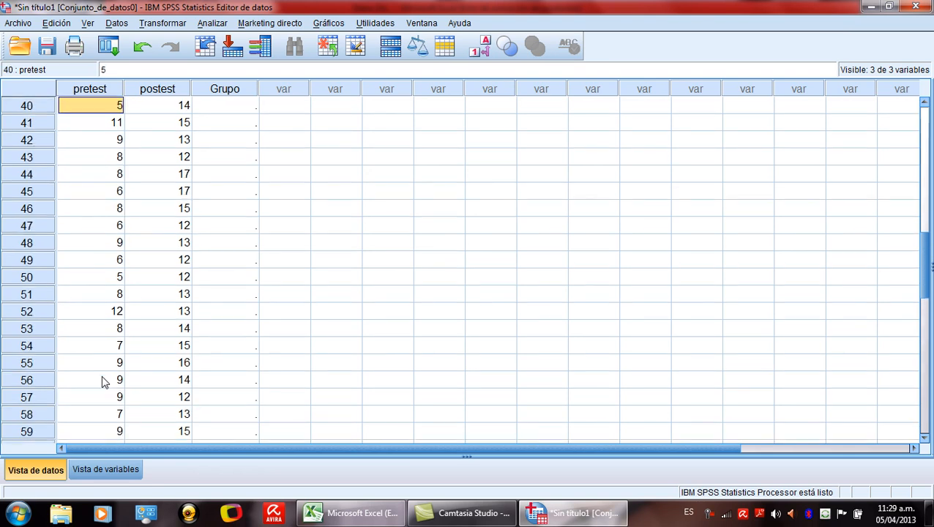
{"action": "key", "text": "Up"}
{"action": "key", "text": "Up"}
{"action": "key", "text": "Up"}
{"action": "key", "text": "Up"}
{"action": "key", "text": "Up"}
{"action": "key", "text": "Up"}
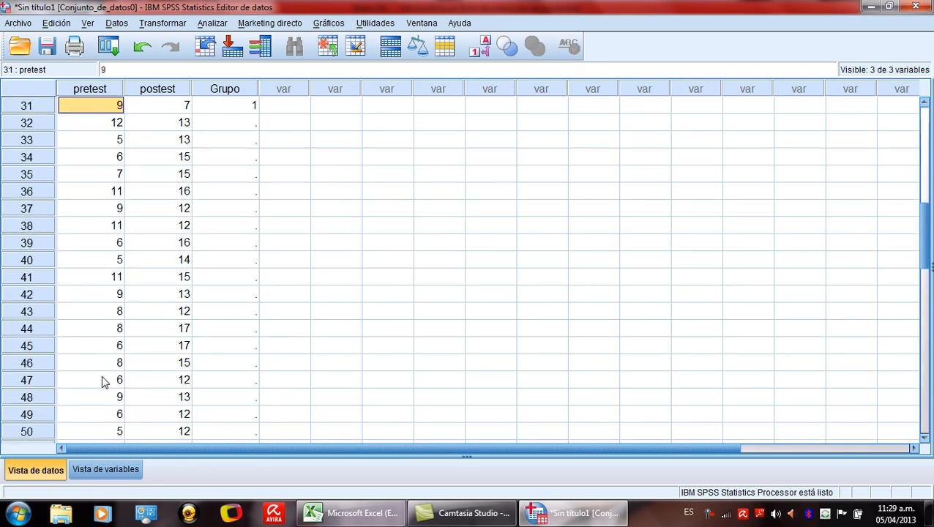
Enter 2 in the Grupo column for cases 32 to 62
{"action": "key", "text": "Down"}
{"action": "key", "text": "Down"}
{"action": "key", "text": "Right"}
{"action": "key", "text": "Right"}
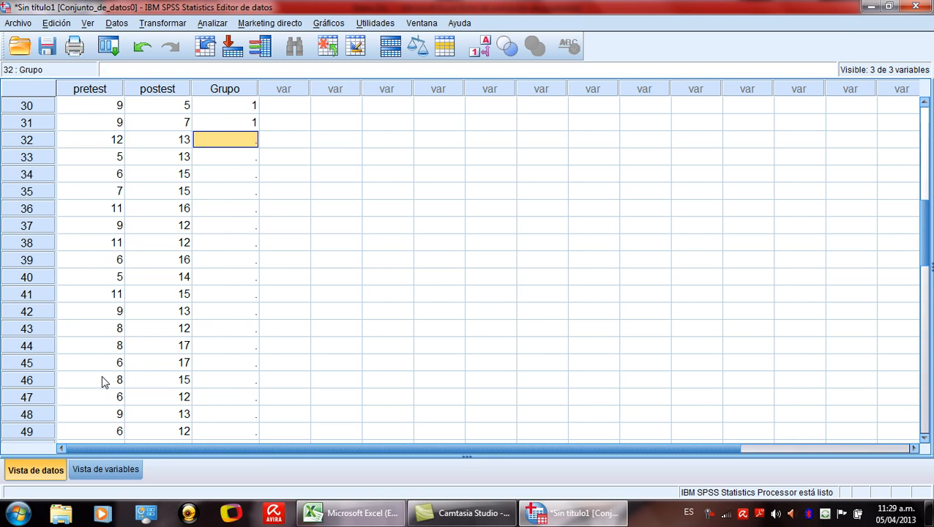
{"action": "type", "text": "2"}
{"action": "key", "text": "Return"}
{"action": "type", "text": "2"}
{"action": "key", "text": "Return"}
{"action": "type", "text": "2"}
{"action": "key", "text": "Return"}
{"action": "type", "text": "2"}
{"action": "key", "text": "Return"}
{"action": "type", "text": "2 2 2 2 2 2 2 2 2 2 2 2 2 2 2 2 2 2 2 2 2 2 2 2 2"}
{"action": "key", "text": "Return"}
{"action": "key", "text": "Up"}
{"action": "type", "text": "2 2"}
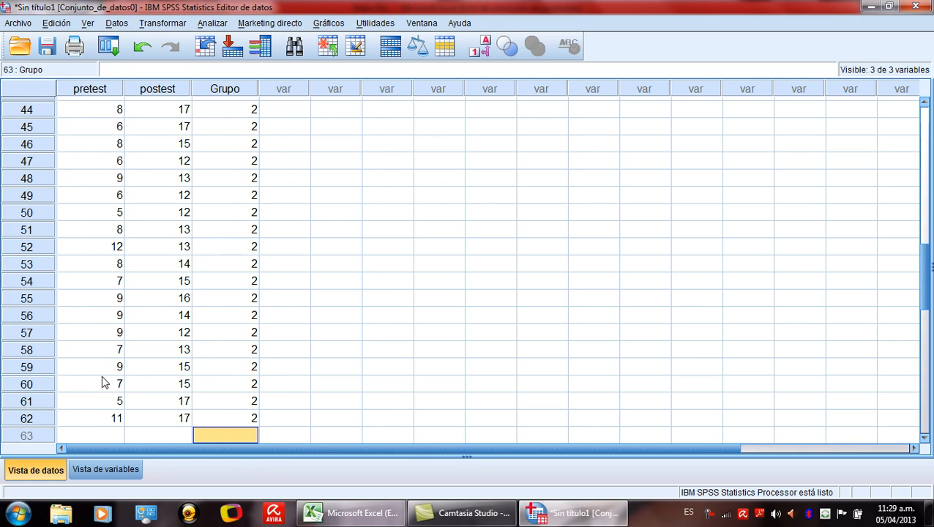
{"action": "key", "text": "Up"}
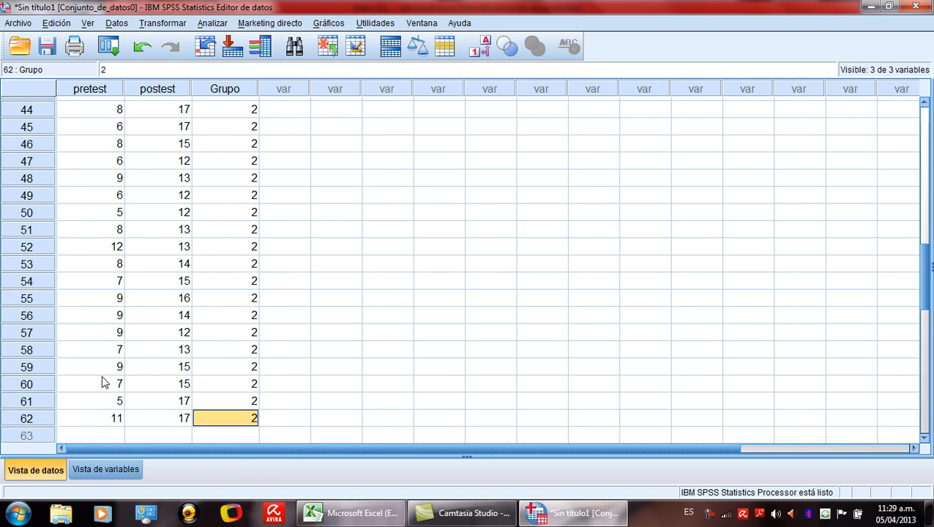
Review the completed pretest, postest and Grupo rows from the last case back up to the first pretest cell
{"action": "key", "text": "Left"}
{"action": "key", "text": "Left"}
{"action": "key", "text": "Up"}
{"action": "key", "text": "Up"}
{"action": "key", "text": "Up"}
{"action": "key", "text": "Up"}
{"action": "key", "text": "Up"}
{"action": "key", "text": "Up"}
{"action": "key", "text": "Up"}
{"action": "key", "text": "Up"}
{"action": "key", "text": "Up"}
{"action": "key", "text": "Up"}
{"action": "key", "text": "Up"}
{"action": "key", "text": "Up"}
{"action": "key", "text": "Up"}
{"action": "key", "text": "Up"}
{"action": "key", "text": "Up"}
{"action": "key", "text": "Up"}
{"action": "key", "text": "Up"}
{"action": "key", "text": "Up"}
{"action": "key", "text": "Up"}
{"action": "key", "text": "Up"}
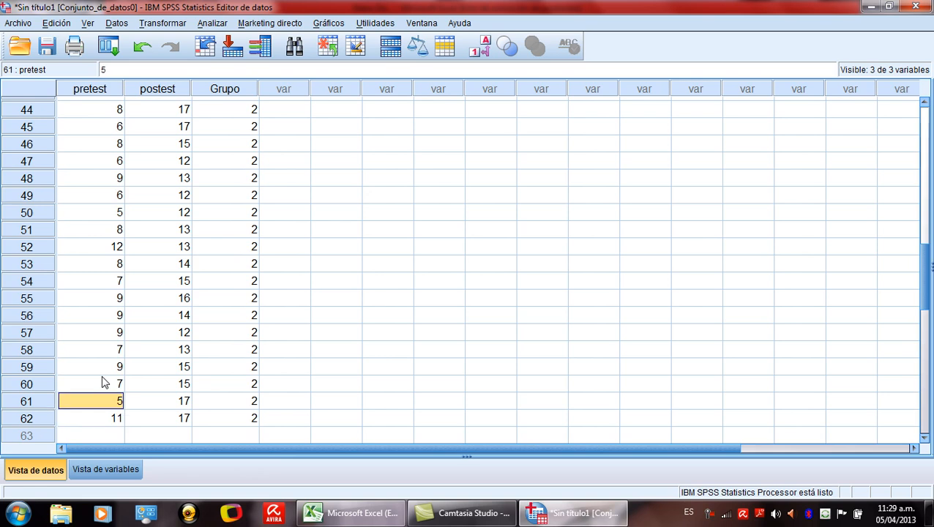
{"action": "key", "text": "Up"}
{"action": "key", "text": "Up"}
{"action": "key", "text": "Up"}
{"action": "key", "text": "Up"}
{"action": "key", "text": "Up"}
{"action": "key", "text": "Up"}
{"action": "key", "text": "Up"}
{"action": "key", "text": "Up"}
{"action": "key", "text": "Up"}
{"action": "key", "text": "Up"}
{"action": "key", "text": "Up"}
{"action": "key", "text": "Up"}
{"action": "key", "text": "Up"}
{"action": "key", "text": "Up"}
{"action": "key", "text": "Up"}
{"action": "key", "text": "Up"}
{"action": "key", "text": "Up"}
{"action": "key", "text": "Up"}
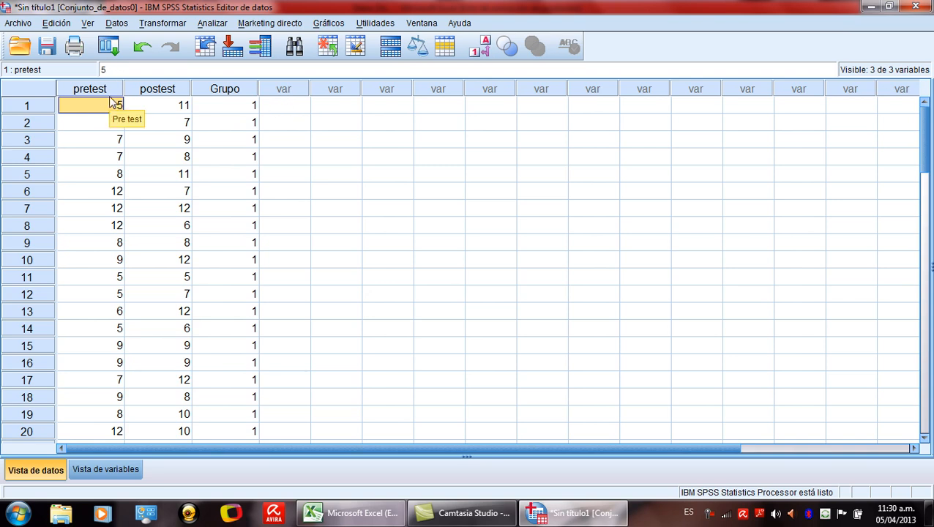
Start visual binning (Agrupación visual) with Pre test as the variable to group and continue to its interval definition
{"action": "left_click", "coordinate": [165, 23]}
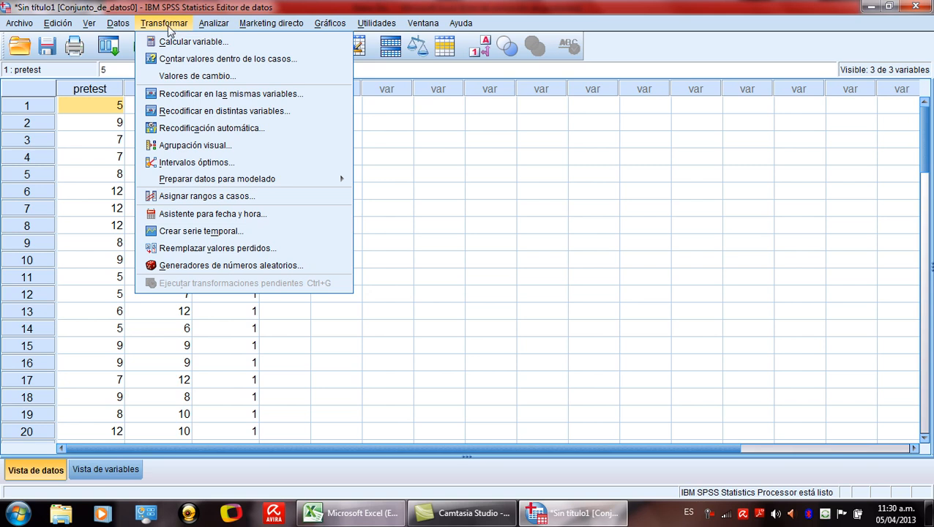
{"action": "left_click", "coordinate": [180, 147]}
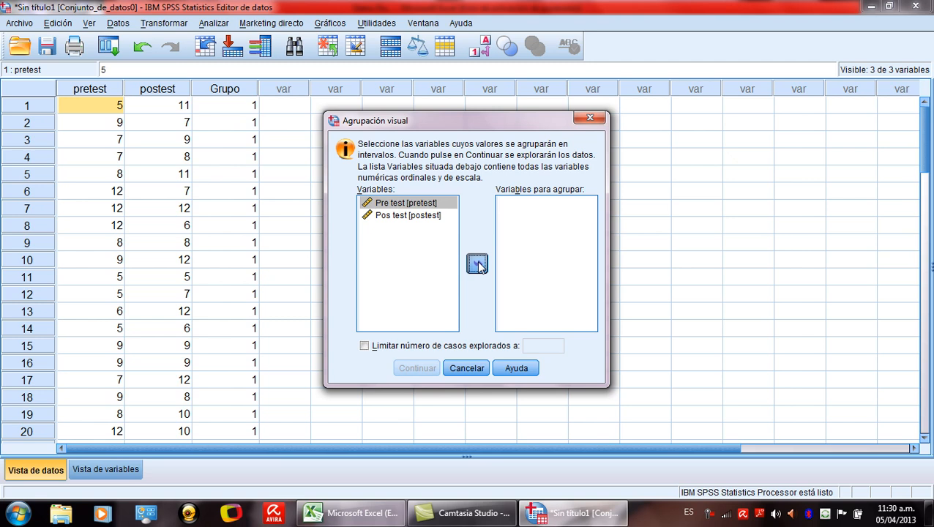
{"action": "left_click", "coordinate": [476, 264]}
{"action": "left_click", "coordinate": [417, 368]}
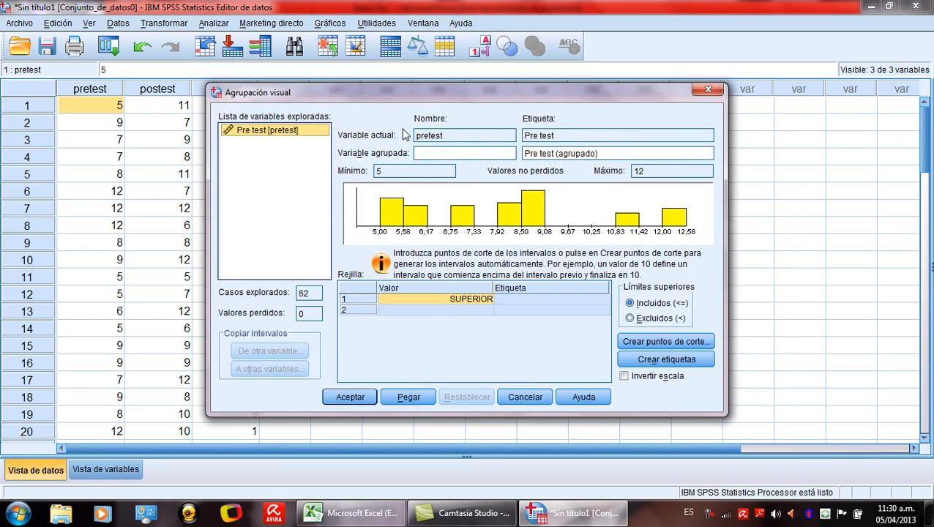
Define the first pretest interval with an upper cut point of 10 and label it Bajo
{"action": "left_click_drag", "start_coordinate": [399, 97], "coordinate": [361, 53]}
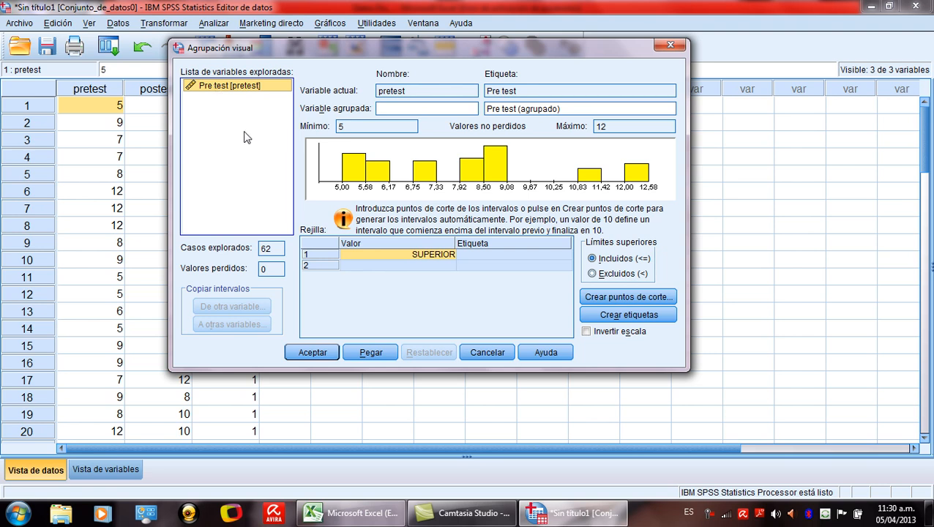
{"action": "left_click_drag", "start_coordinate": [436, 48], "coordinate": [430, 98]}
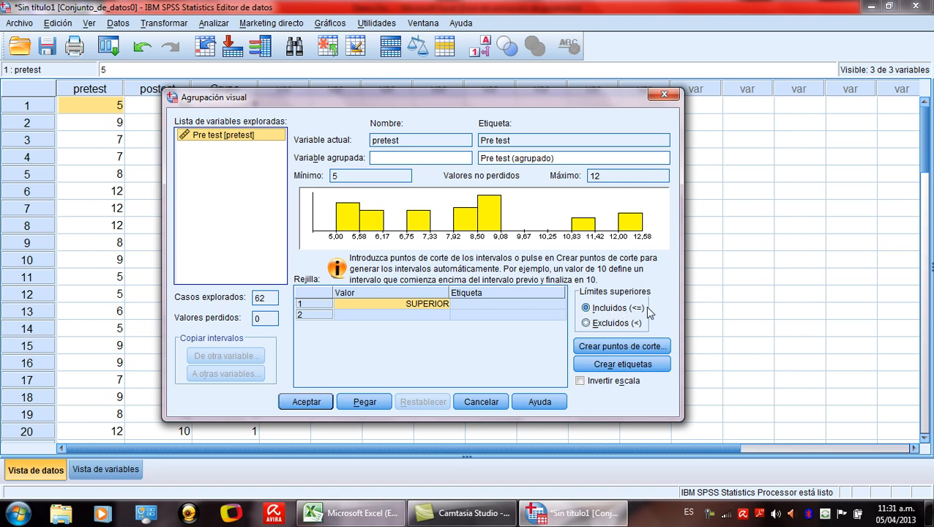
{"action": "double_click", "coordinate": [411, 306]}
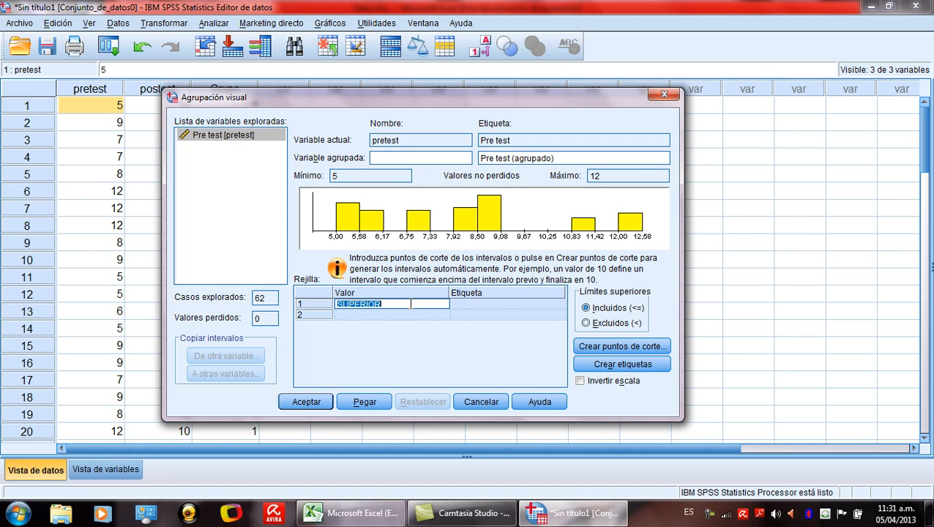
{"action": "left_click_drag", "start_coordinate": [385, 303], "coordinate": [308, 297]}
{"action": "type", "text": "10"}
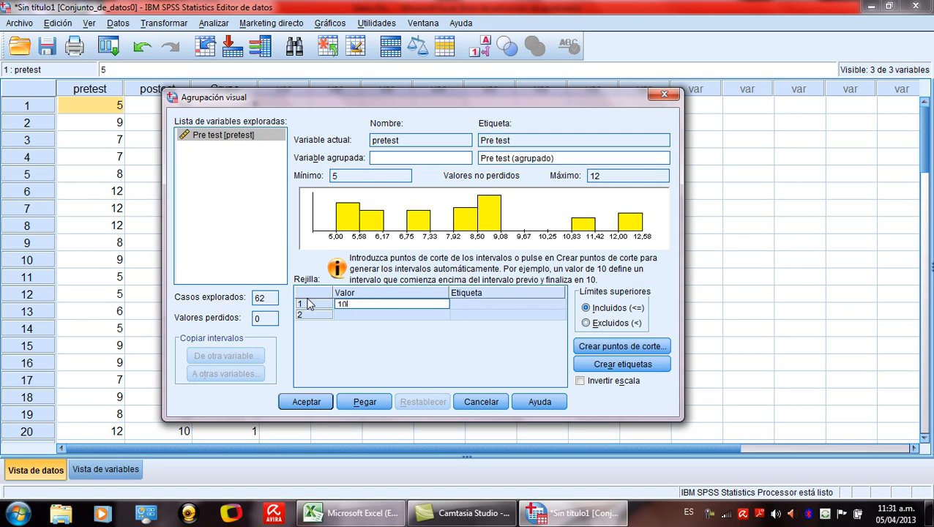
{"action": "left_click", "coordinate": [481, 303]}
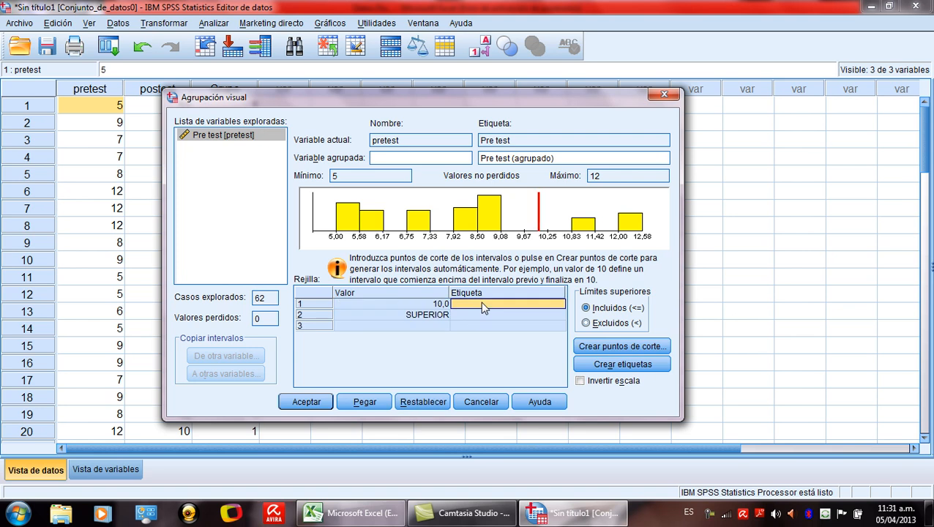
{"action": "left_click", "coordinate": [481, 303]}
{"action": "type", "text": "Bajo"}
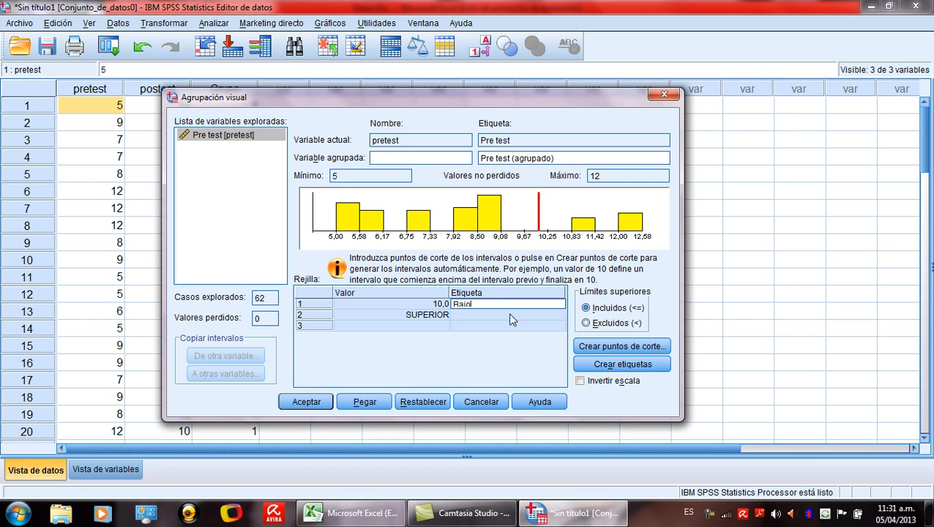
Add a second cut point of 14 and label that interval Regular
{"action": "left_click", "coordinate": [417, 314]}
{"action": "left_click_drag", "start_coordinate": [389, 315], "coordinate": [322, 315]}
{"action": "key", "text": "BackSpace"}
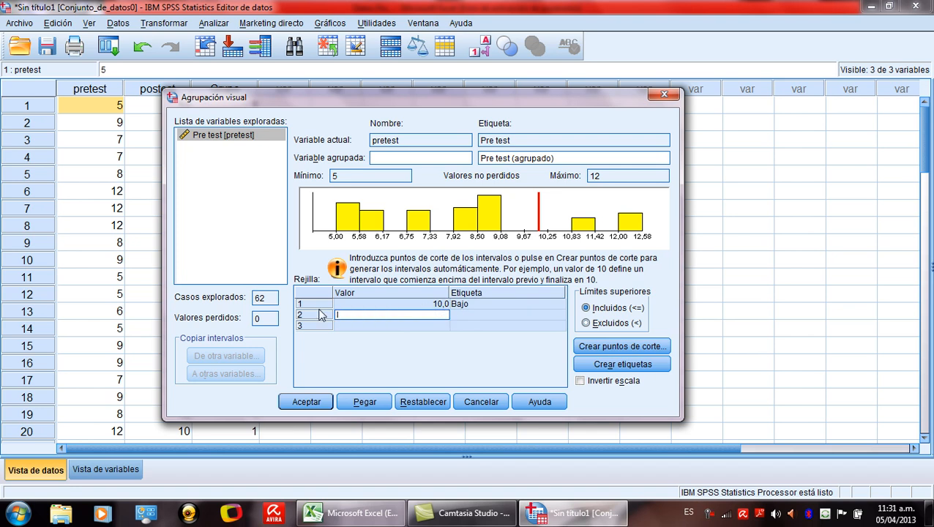
{"action": "type", "text": "14"}
{"action": "left_click", "coordinate": [466, 317]}
{"action": "left_click", "coordinate": [466, 317]}
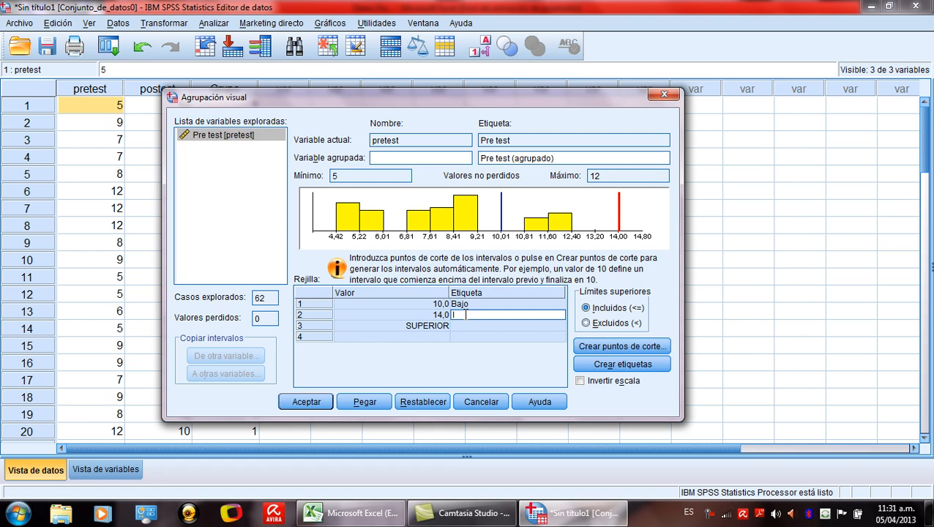
{"action": "type", "text": "Regular"}
Add a third cut point of 17 and label that interval Bueno
{"action": "left_click", "coordinate": [425, 326]}
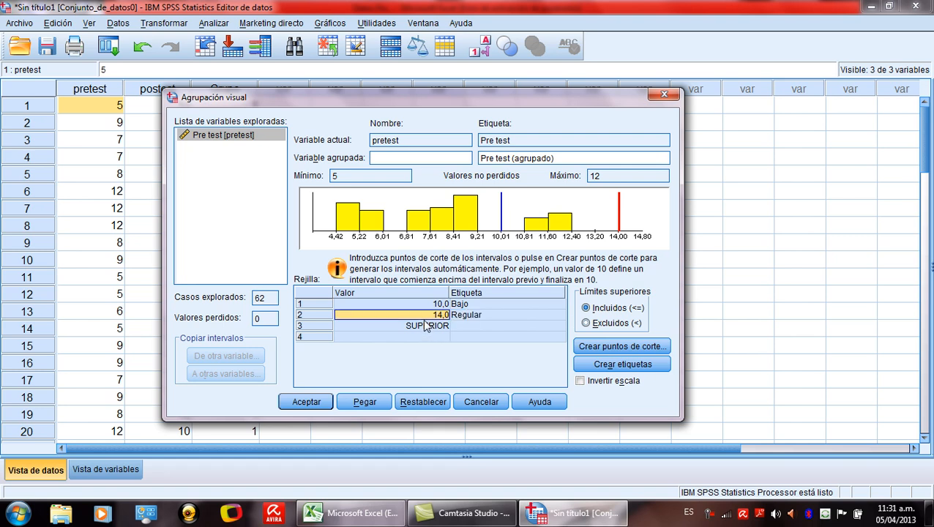
{"action": "left_click", "coordinate": [425, 325]}
{"action": "left_click_drag", "start_coordinate": [390, 326], "coordinate": [330, 330]}
{"action": "type", "text": "17"}
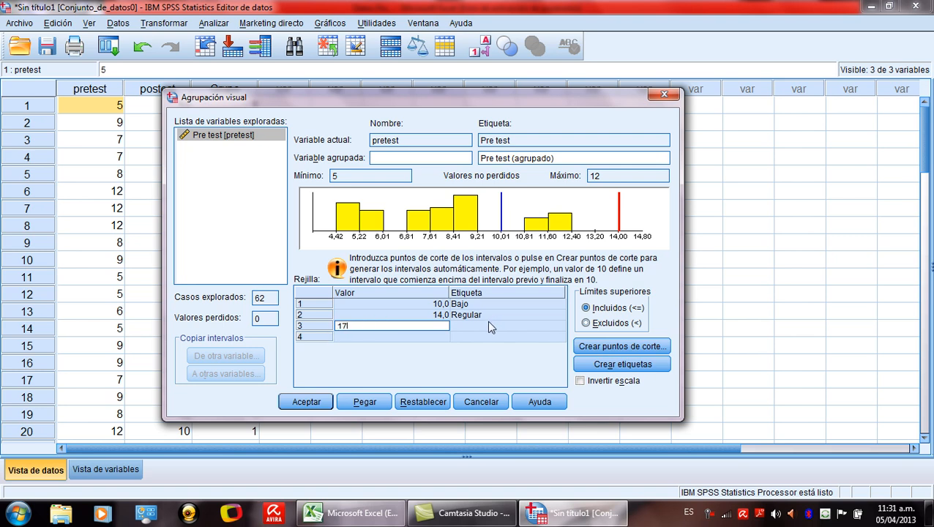
{"action": "left_click", "coordinate": [490, 326]}
{"action": "left_click", "coordinate": [490, 325]}
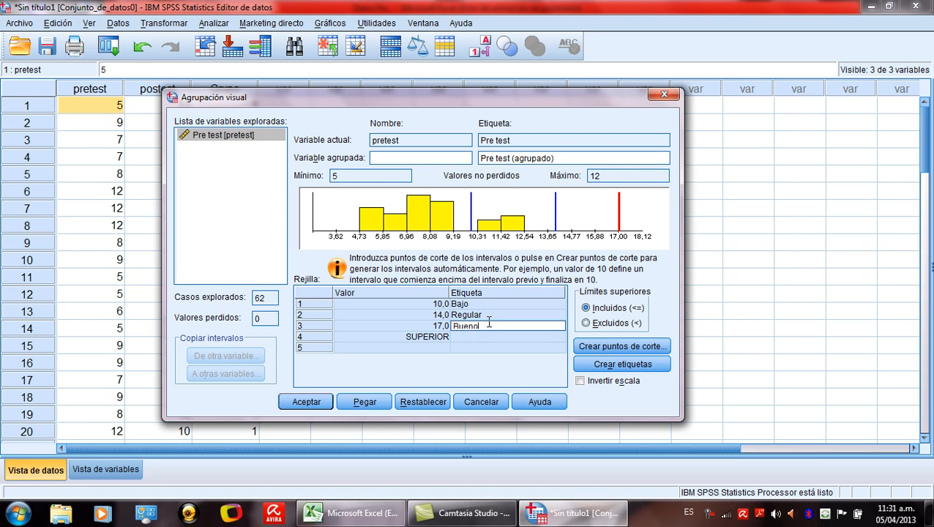
Label the remaining SUPERIOR interval Muy bueno and check the cut points and labels above it
{"action": "left_click", "coordinate": [433, 338]}
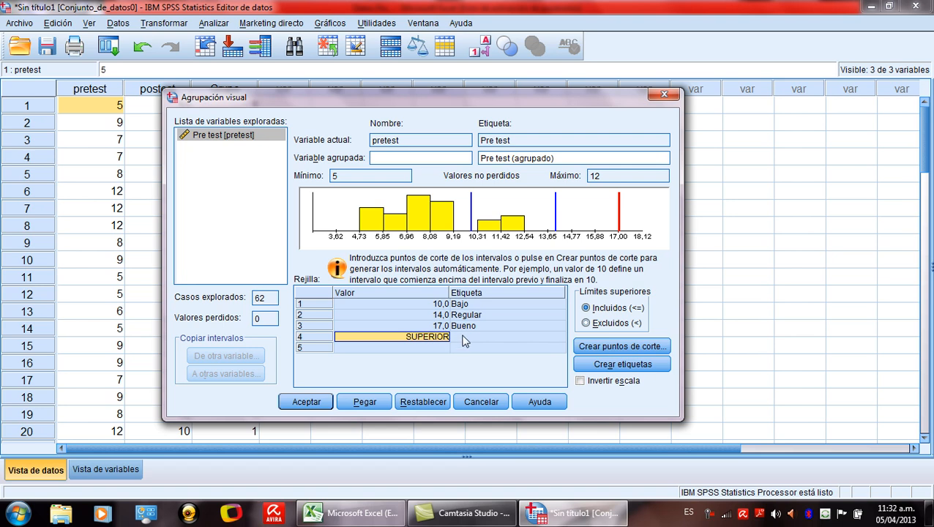
{"action": "left_click", "coordinate": [464, 337]}
{"action": "type", "text": "MI"}
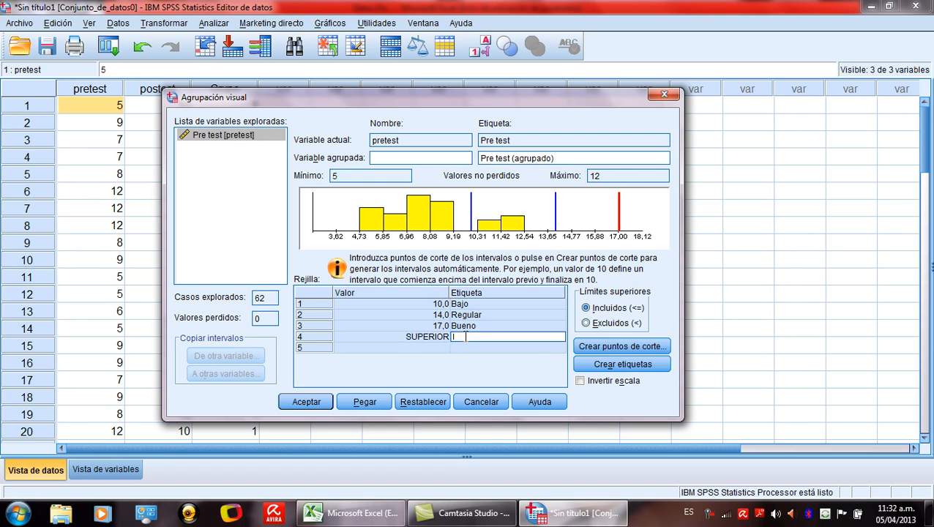
{"action": "type", "text": "y bueno"}
{"action": "left_click", "coordinate": [431, 327]}
{"action": "left_click", "coordinate": [433, 304]}
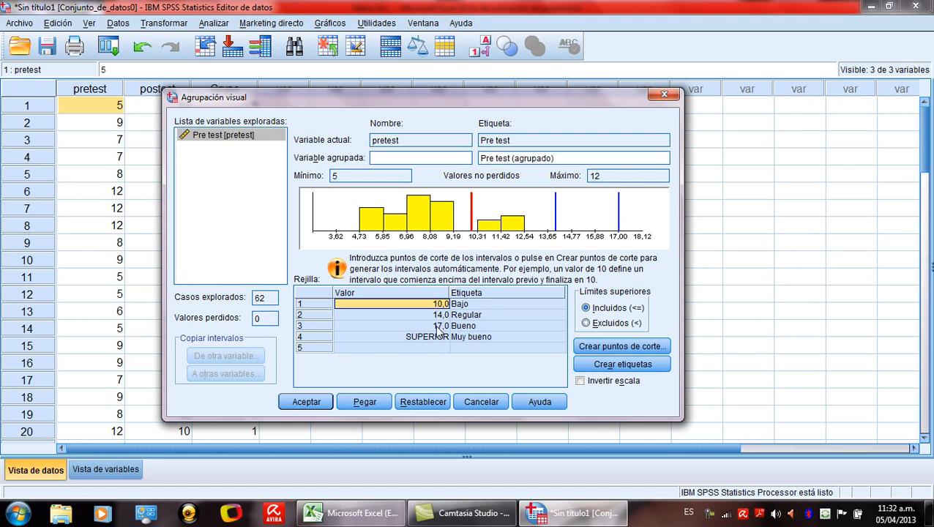
{"action": "left_click", "coordinate": [474, 303]}
{"action": "left_click", "coordinate": [468, 318]}
{"action": "left_click", "coordinate": [467, 326]}
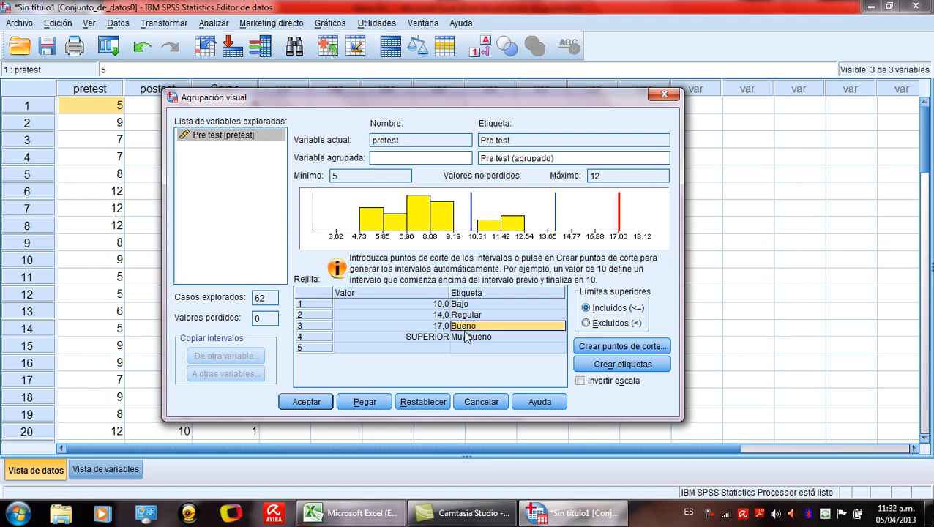
Name the binned variable pretestagrupado with the label Pre test (categorizado) and create it
{"action": "left_click", "coordinate": [392, 158]}
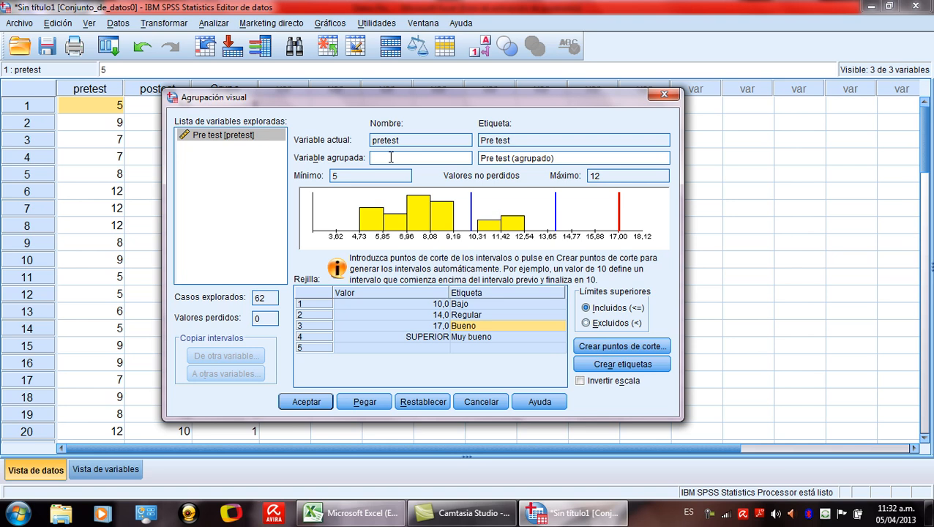
{"action": "type", "text": "pretestagrupado"}
{"action": "left_click_drag", "start_coordinate": [514, 158], "coordinate": [553, 158]}
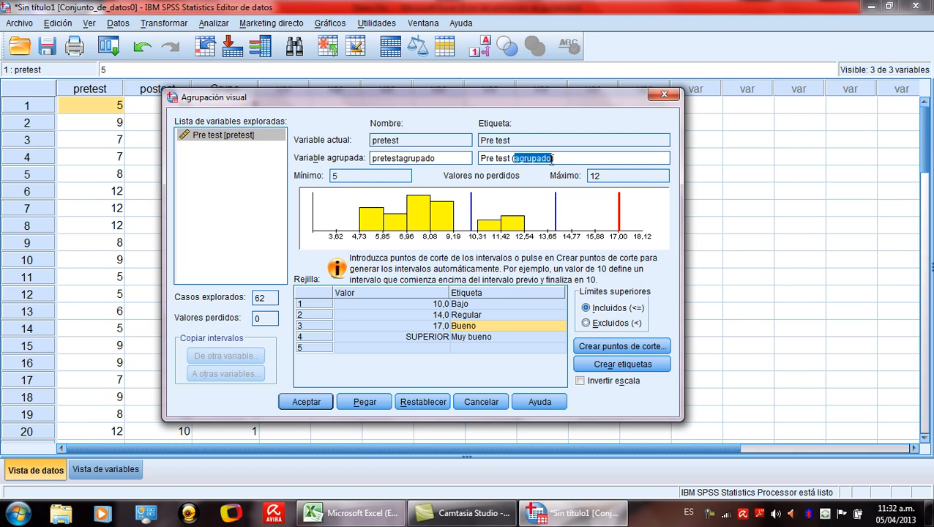
{"action": "type", "text": "categor"}
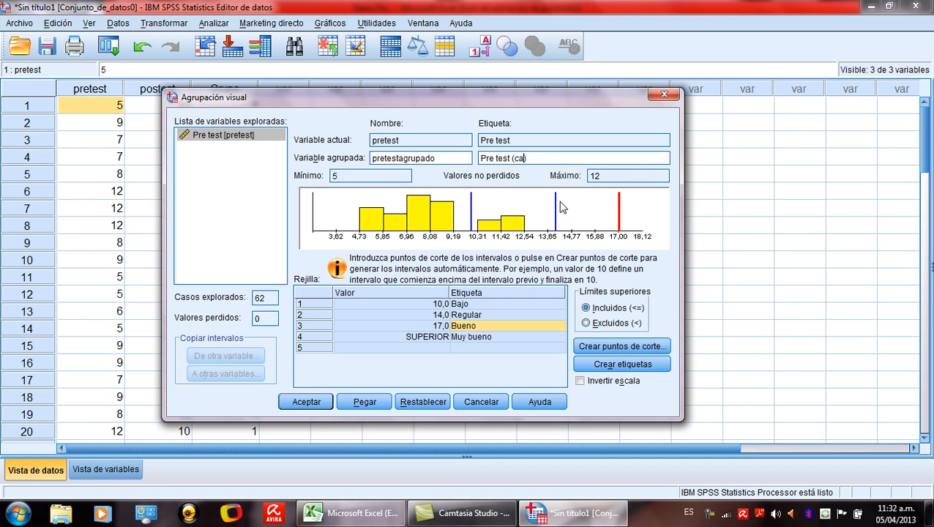
{"action": "type", "text": "izado"}
{"action": "left_click", "coordinate": [307, 403]}
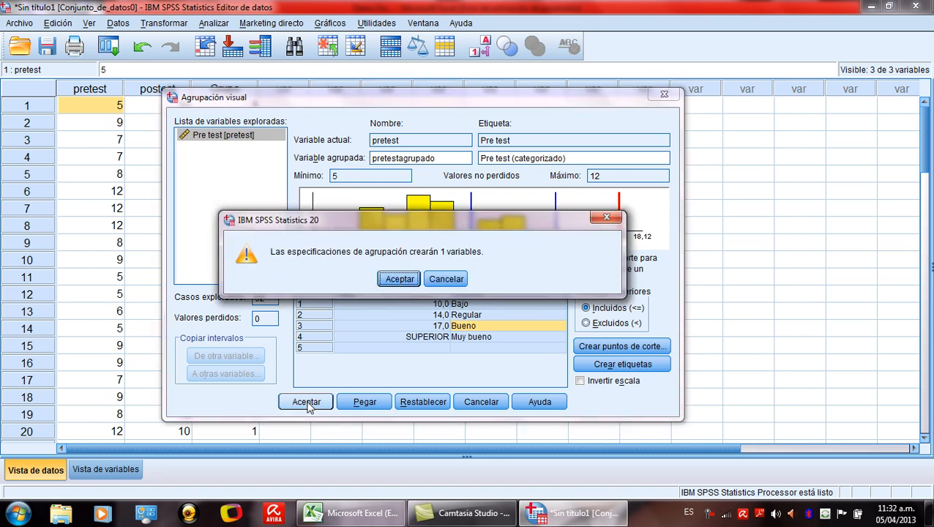
{"action": "left_click", "coordinate": [397, 278]}
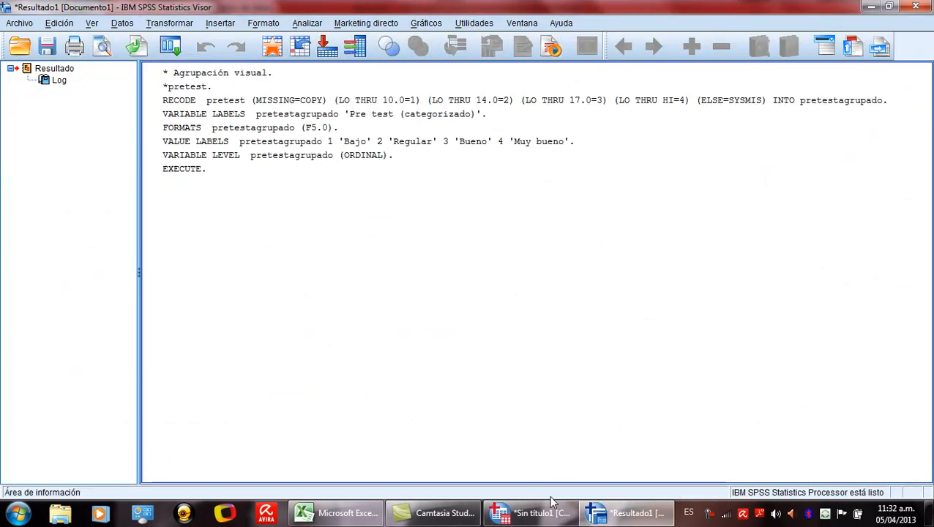
Return to the data editor and display value labels instead of numeric codes
{"action": "left_click", "coordinate": [516, 515]}
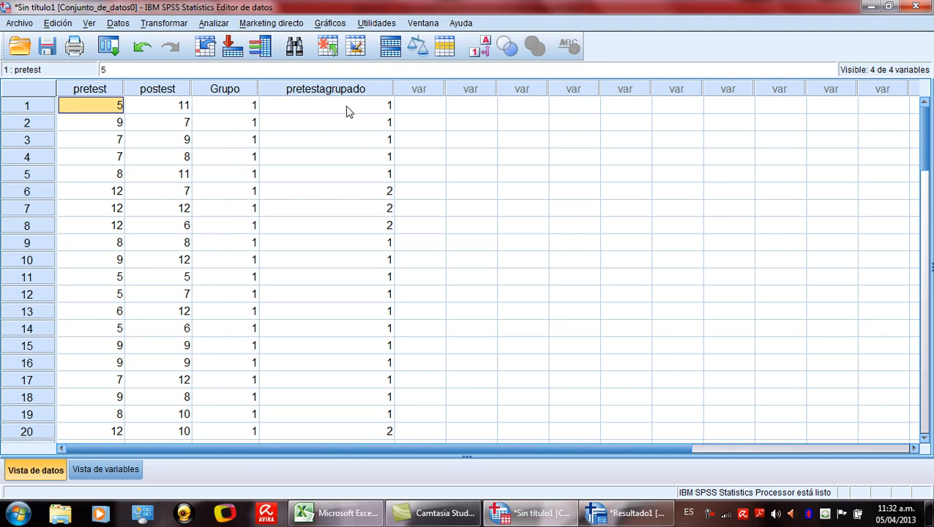
{"action": "left_click", "coordinate": [346, 108]}
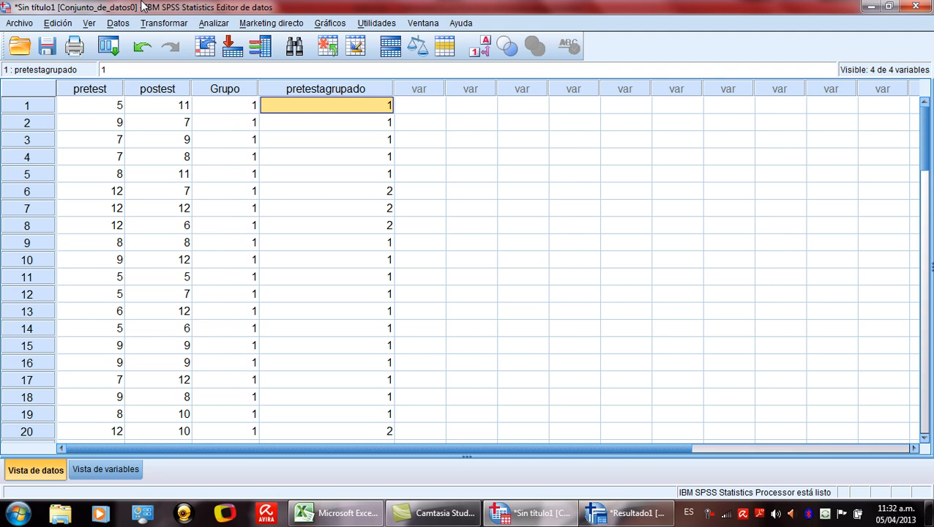
{"action": "left_click", "coordinate": [90, 23]}
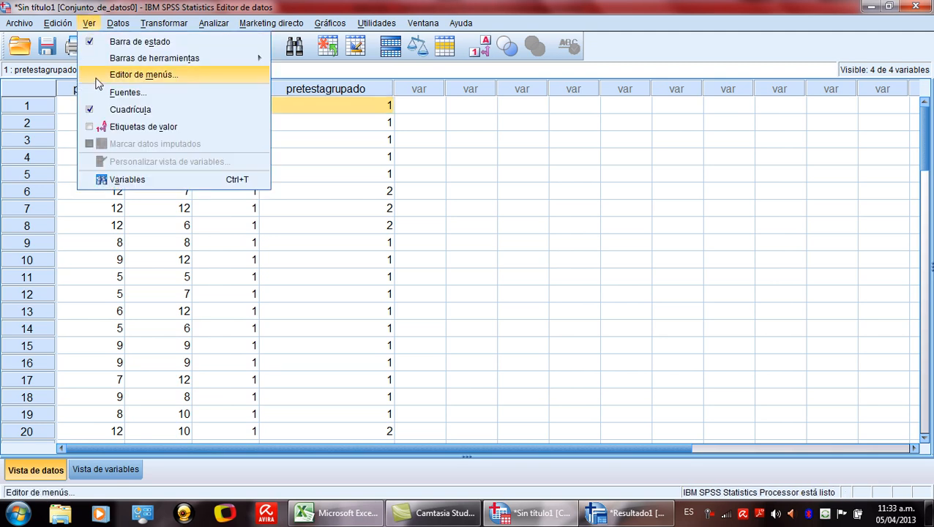
{"action": "left_click", "coordinate": [93, 128]}
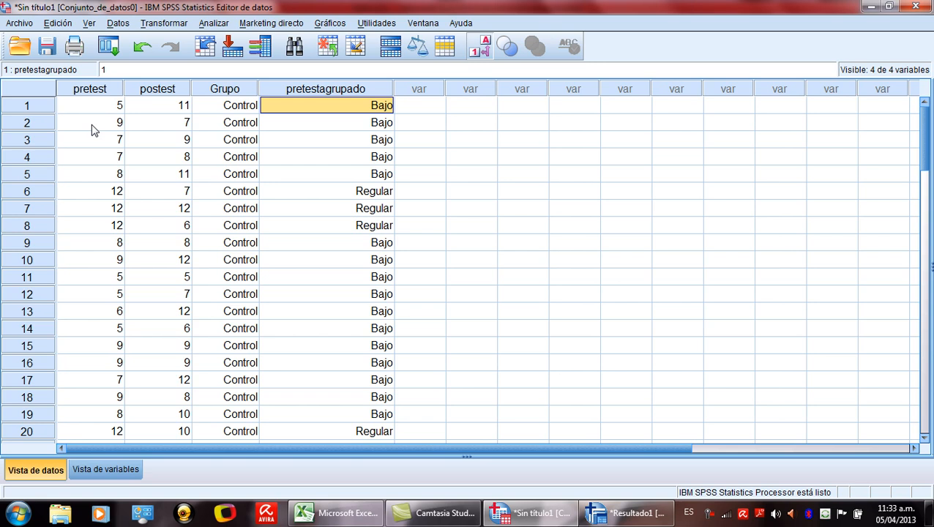
Compare the pretest scores with their pretestagrupado categories down to the last case and return to the first case
{"action": "left_click", "coordinate": [352, 125]}
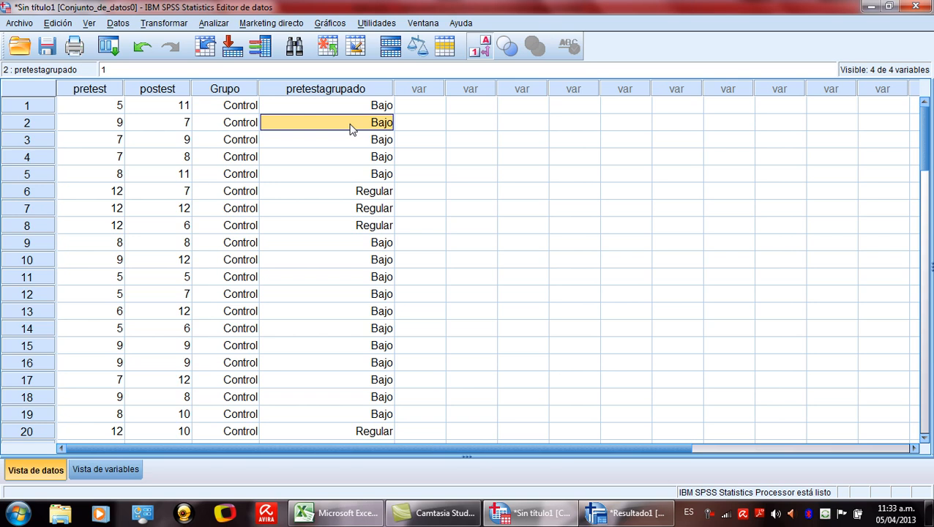
{"action": "left_click", "coordinate": [349, 110]}
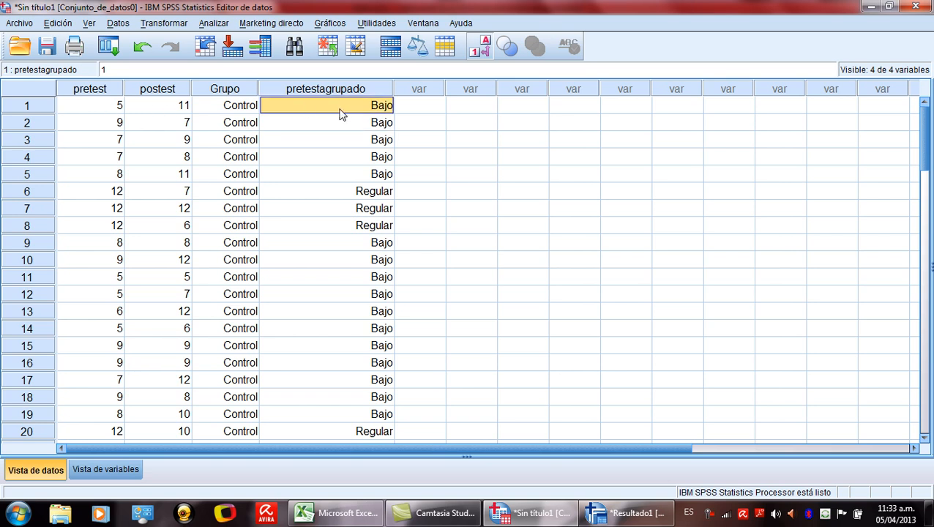
{"action": "left_click", "coordinate": [107, 107]}
{"action": "left_click", "coordinate": [319, 107]}
{"action": "left_click", "coordinate": [76, 107]}
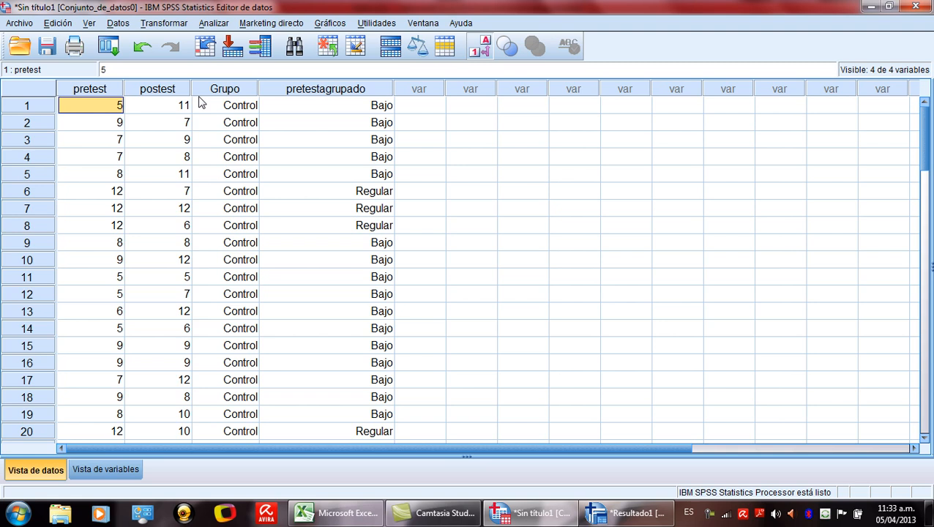
{"action": "left_click", "coordinate": [363, 109]}
{"action": "left_click", "coordinate": [107, 194]}
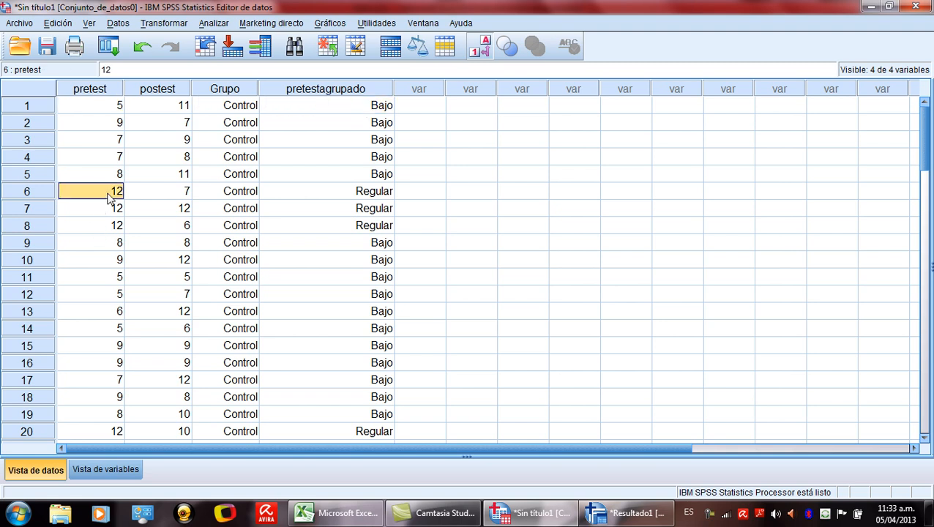
{"action": "left_click", "coordinate": [350, 194]}
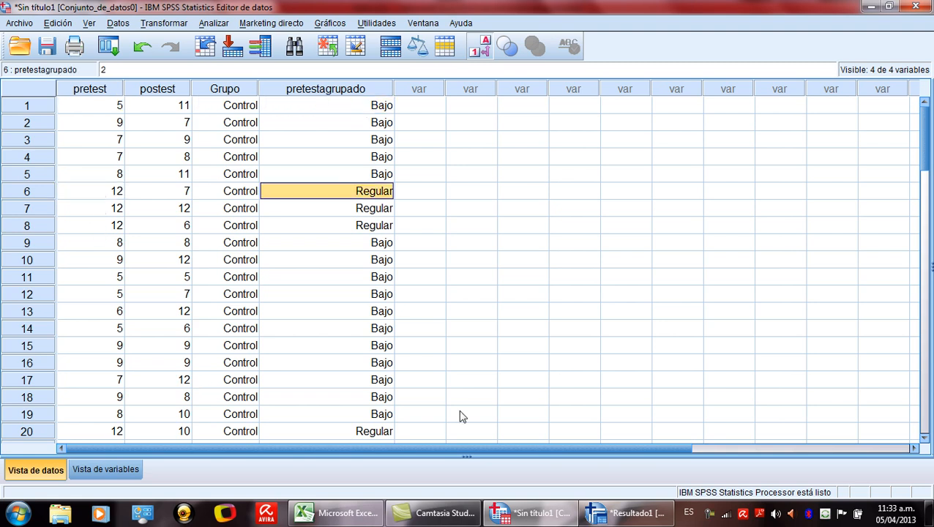
{"action": "left_click", "coordinate": [322, 414]}
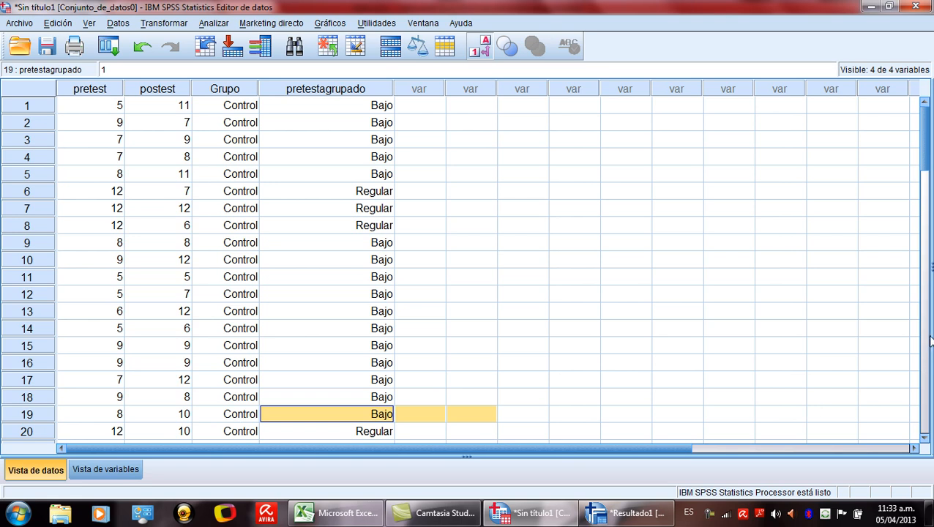
{"action": "left_click", "coordinate": [923, 438]}
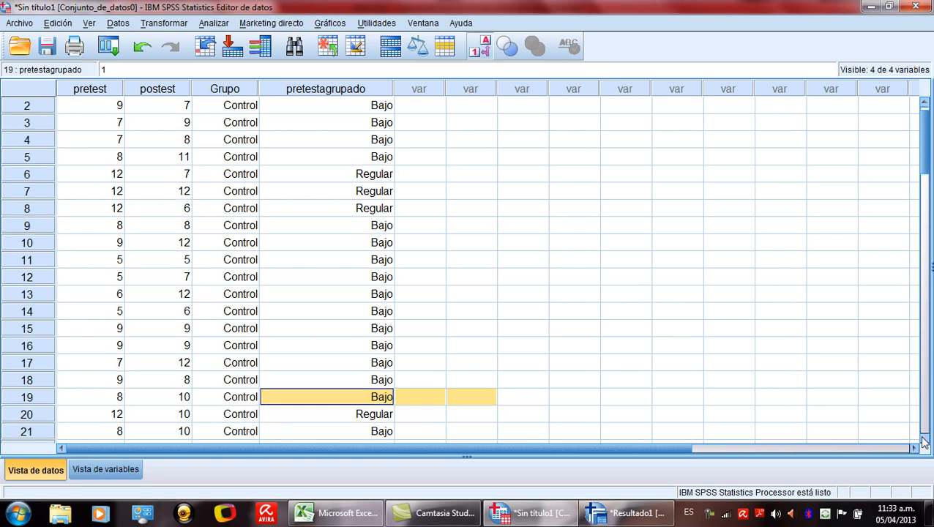
{"action": "left_click", "coordinate": [922, 438]}
{"action": "left_click", "coordinate": [922, 439]}
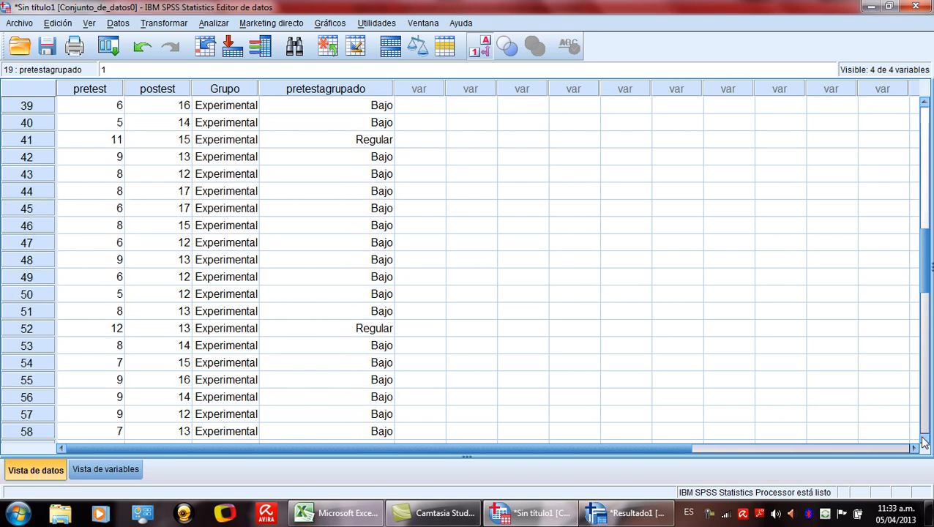
{"action": "left_click", "coordinate": [923, 439]}
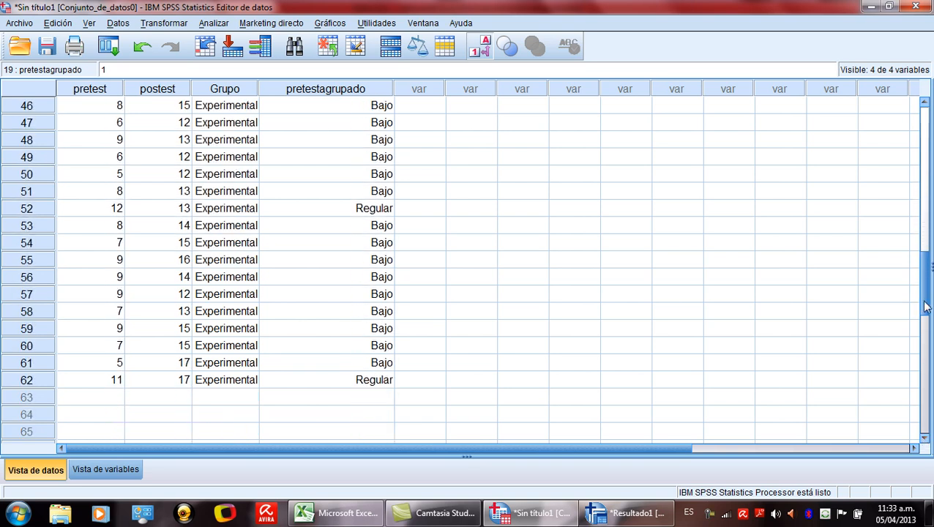
{"action": "left_click_drag", "start_coordinate": [924, 307], "coordinate": [908, 101]}
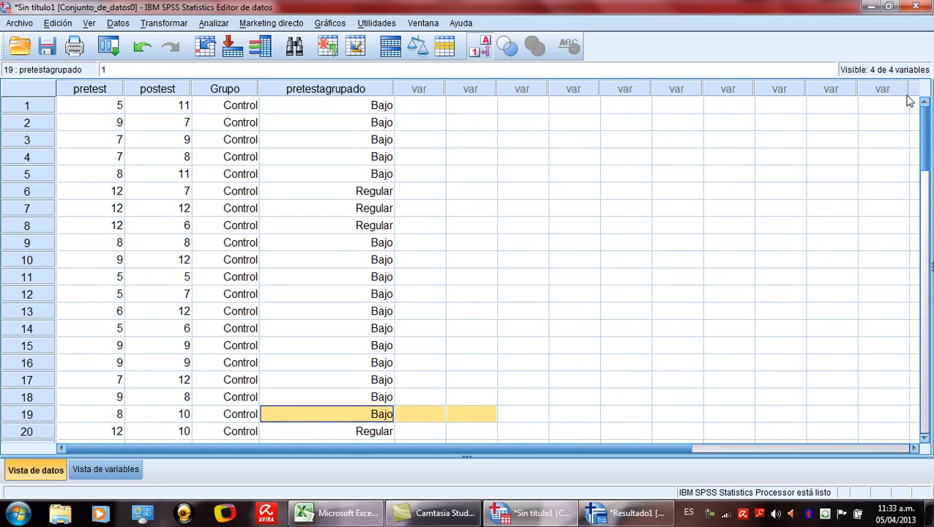